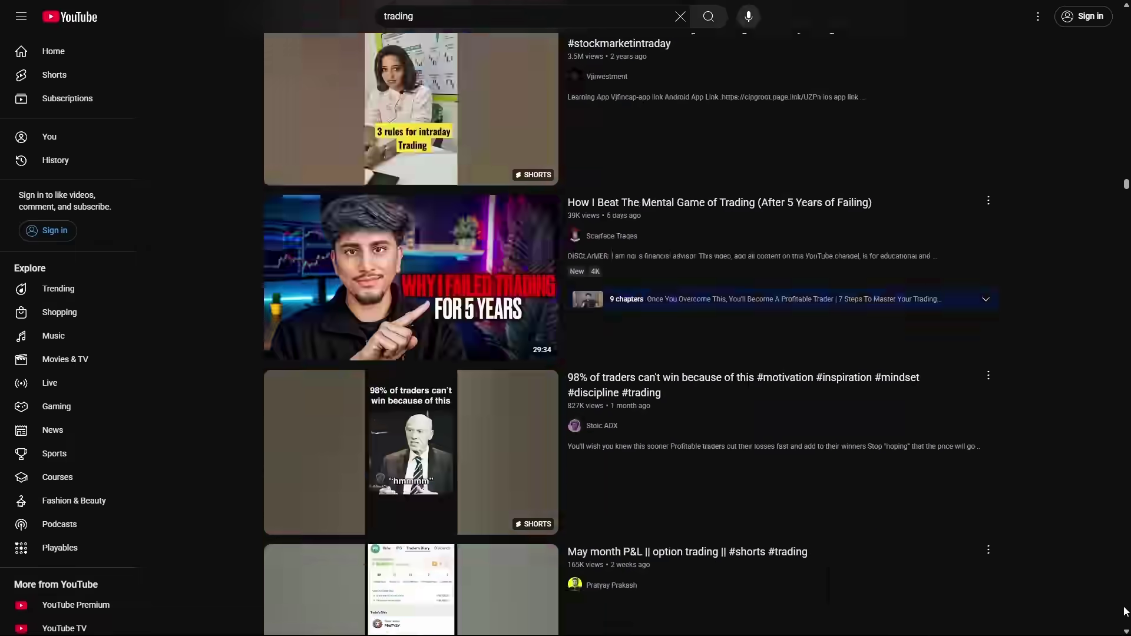
# Step: Scroll steadily down through the content on screen
pyautogui.scroll(-20, 1126, 611)
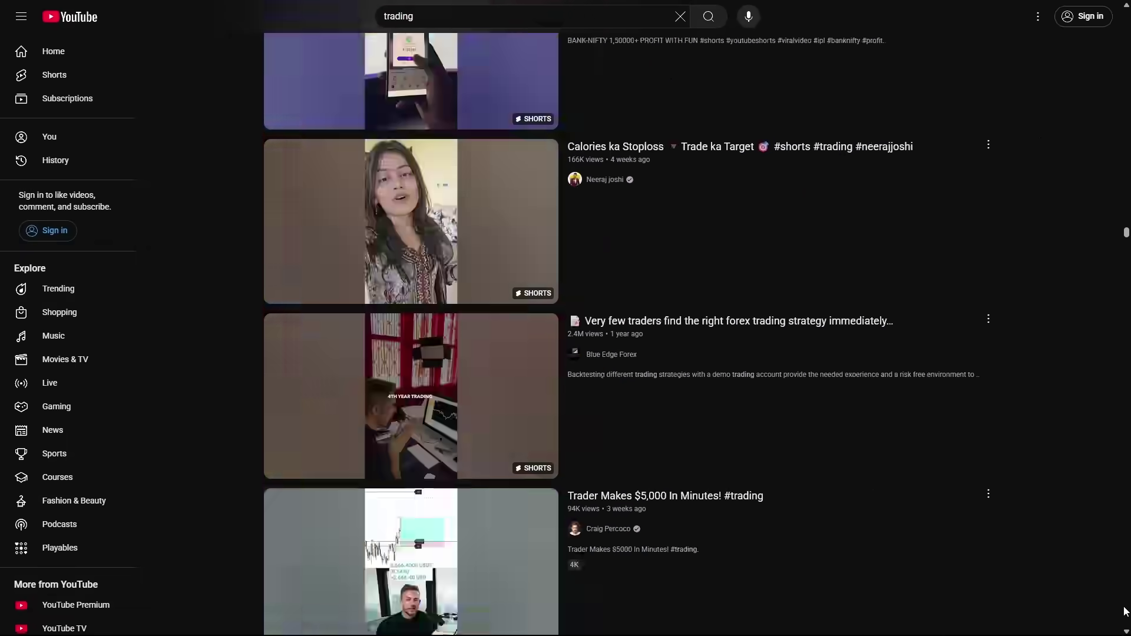
pyautogui.scroll(-20, 1125, 612)
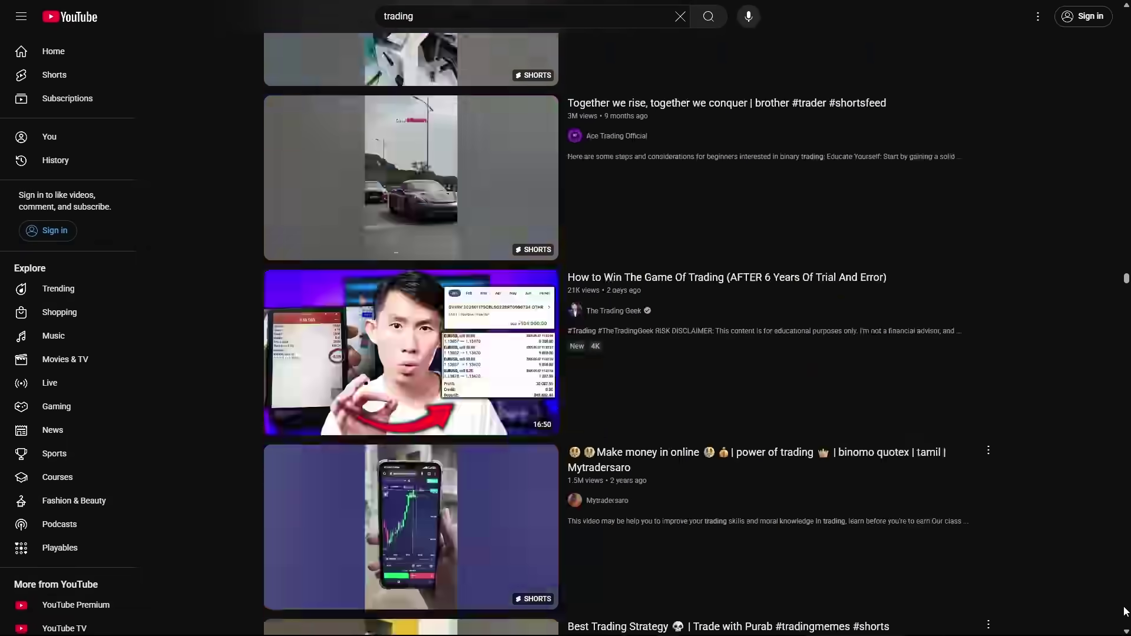
pyautogui.scroll(-20, 1126, 612)
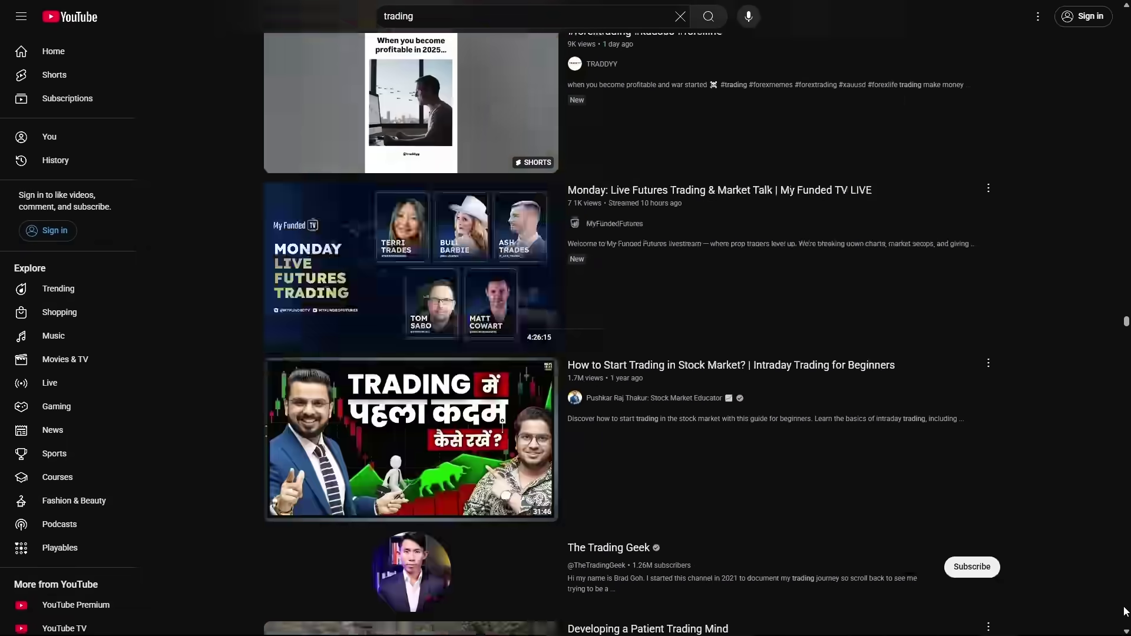
pyautogui.scroll(-20, 1125, 611)
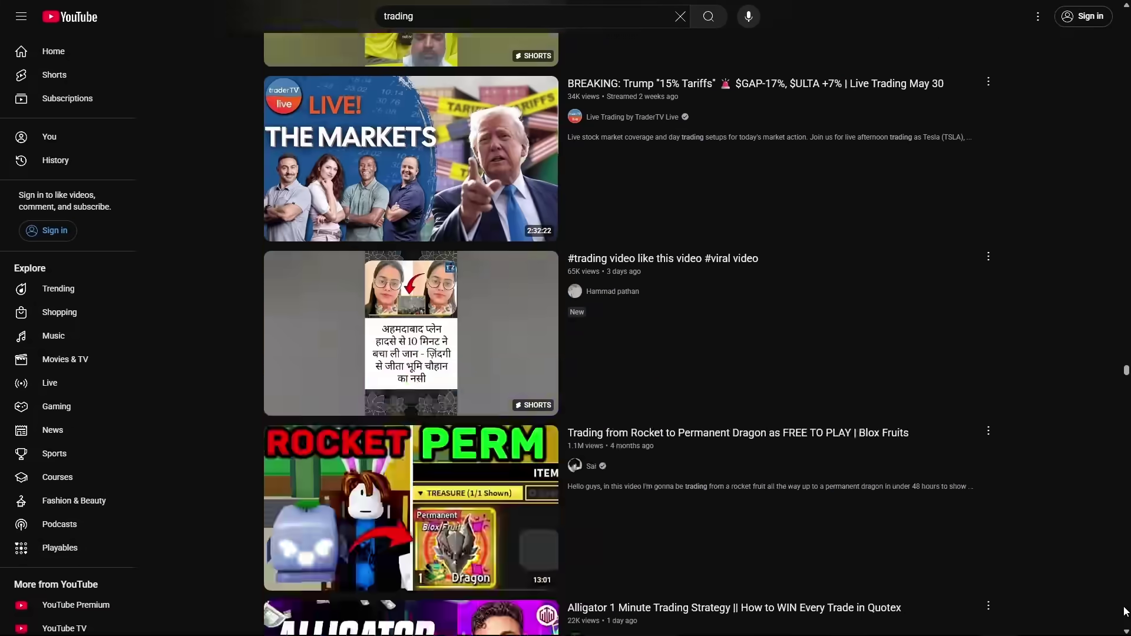
pyautogui.scroll(-20, 1125, 611)
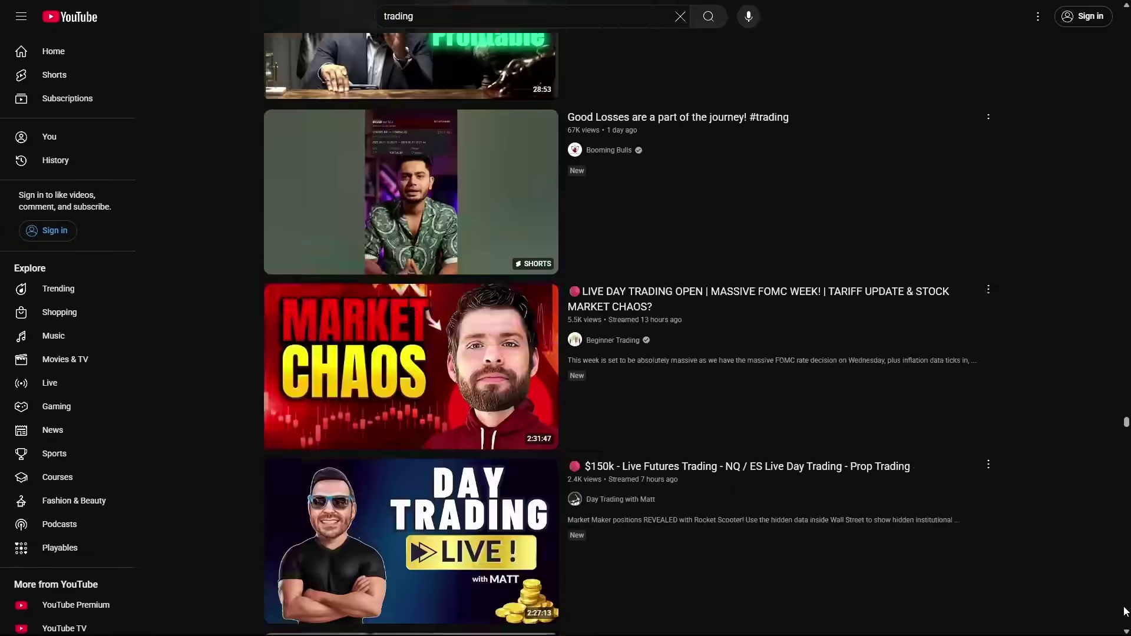
pyautogui.scroll(-20, 1125, 611)
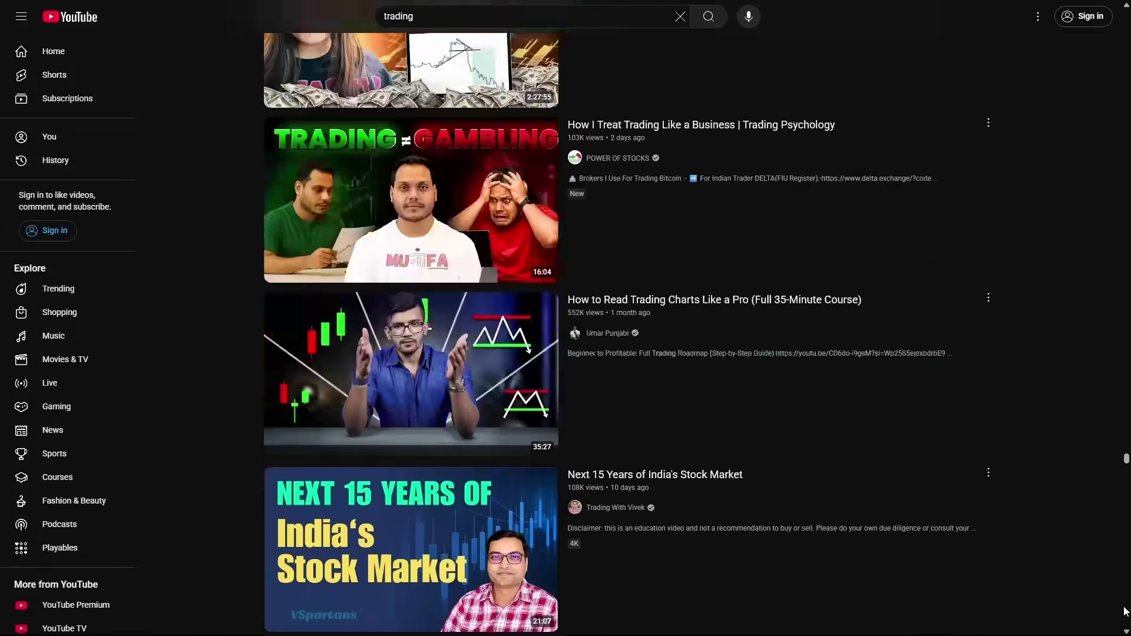
pyautogui.scroll(-20, 1126, 611)
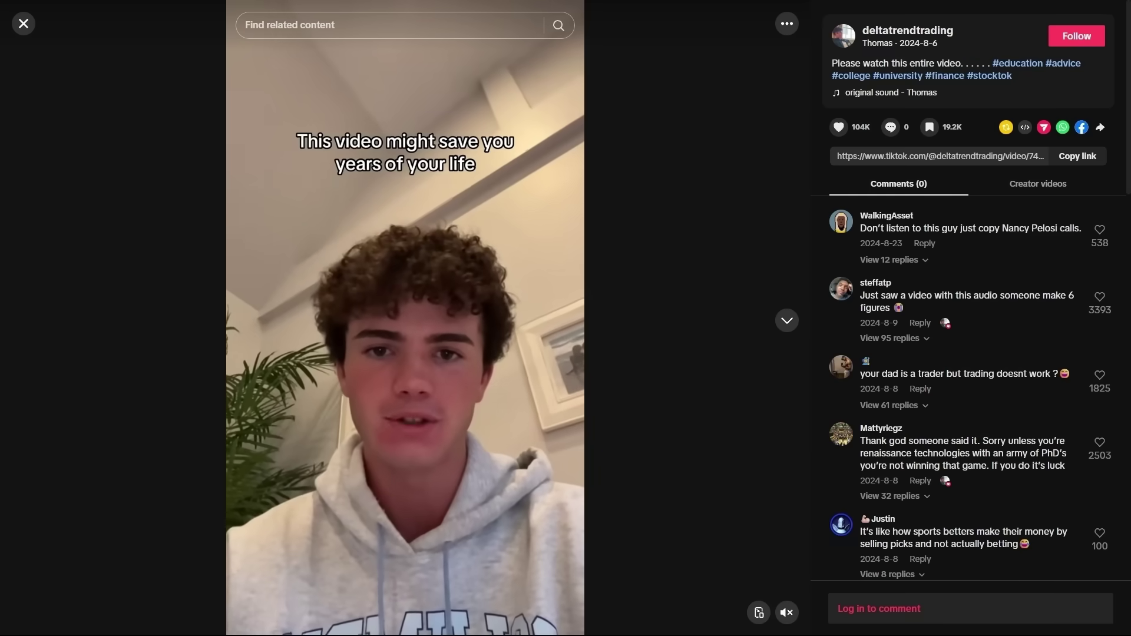
pyautogui.scroll(-10, 953, 404)
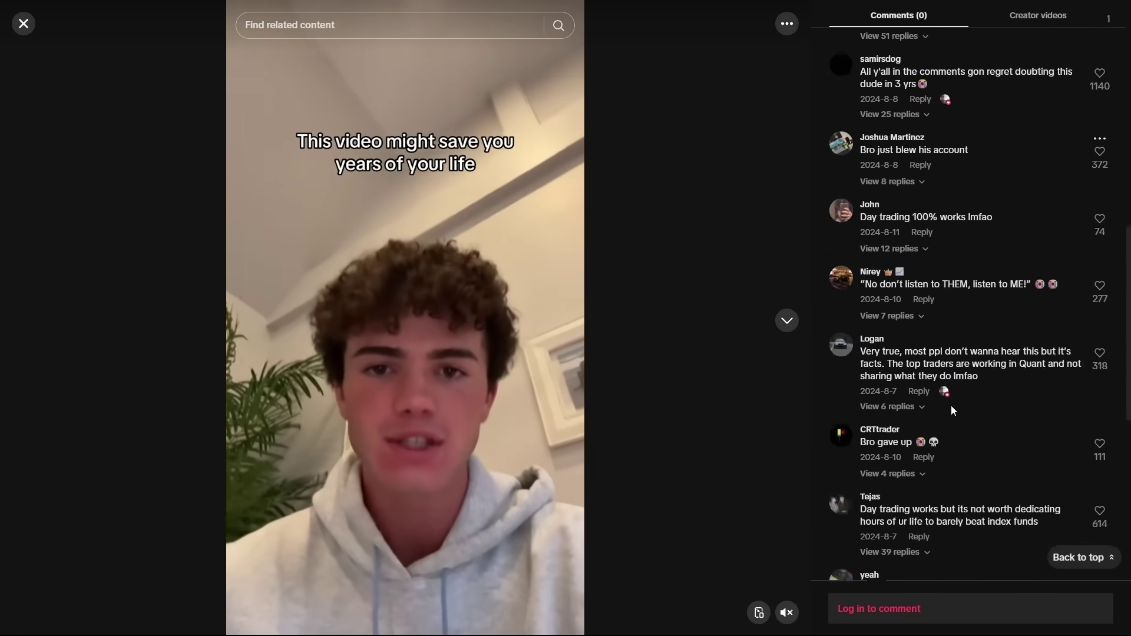
pyautogui.scroll(-15, 951, 405)
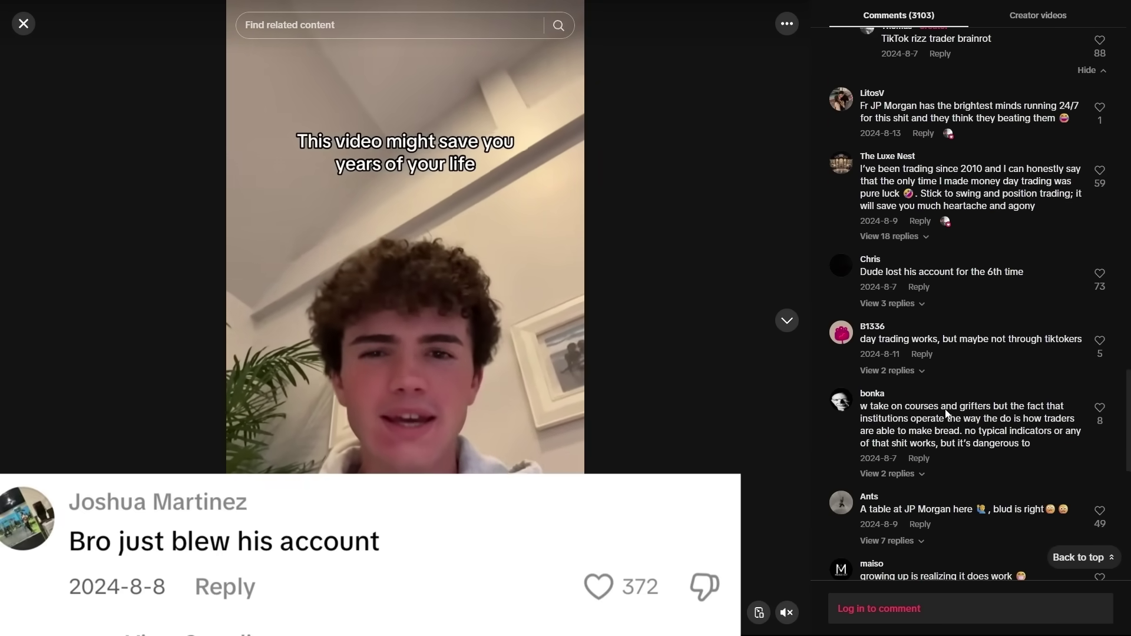
pyautogui.scroll(-15, 945, 412)
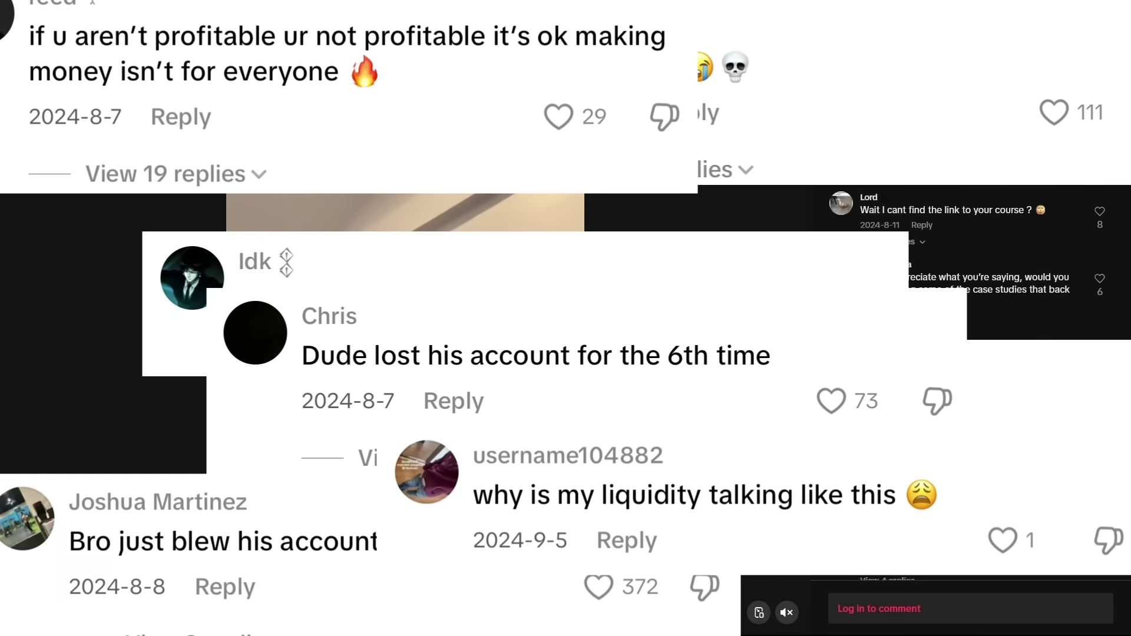
pyautogui.scroll(-3, 945, 412)
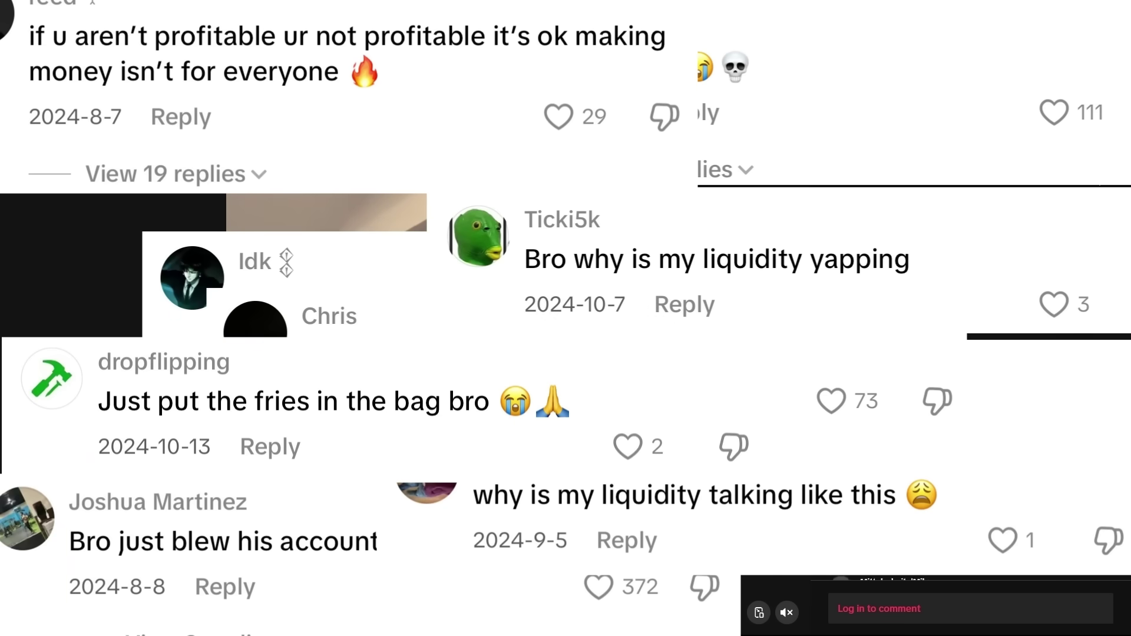
pyautogui.scroll(-2, 966, 583)
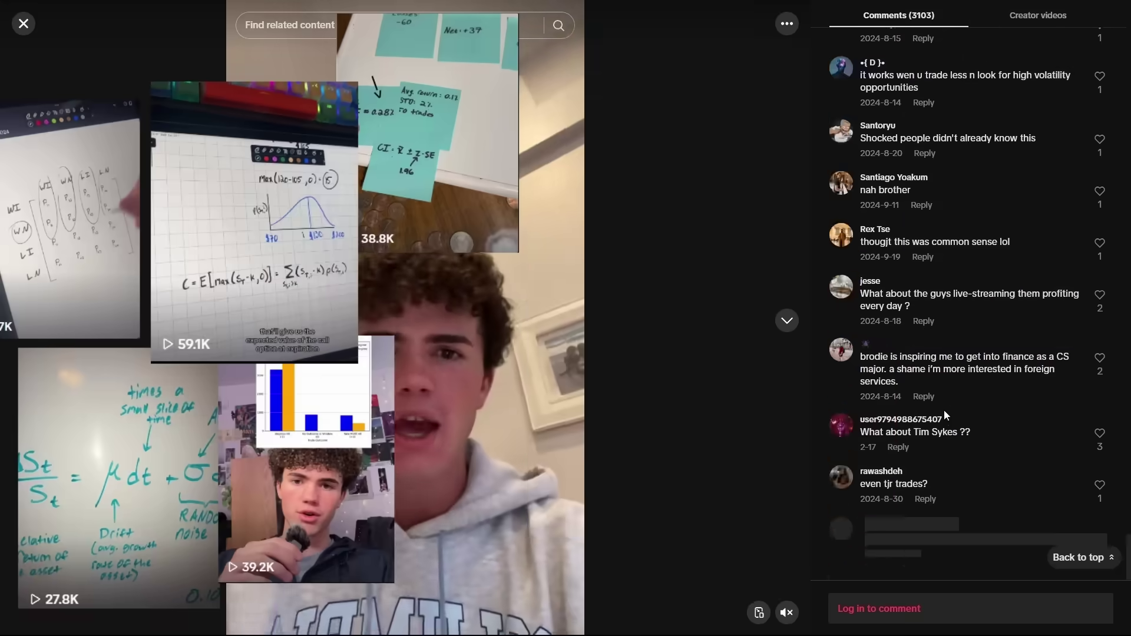
pyautogui.scroll(-5, 944, 409)
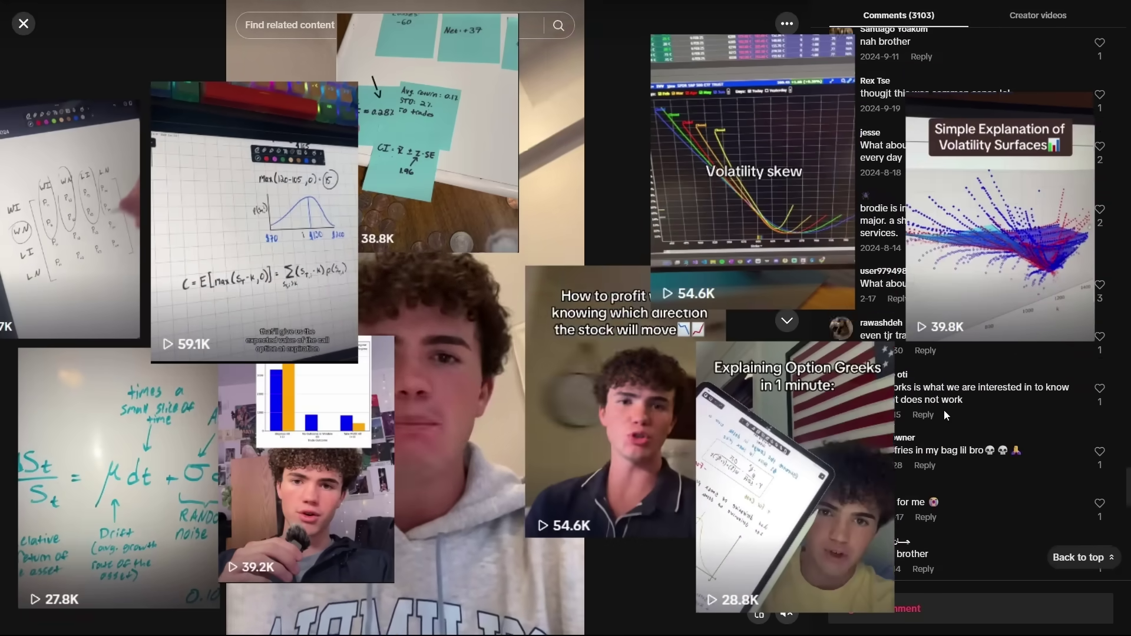
pyautogui.scroll(-5, 966, 177)
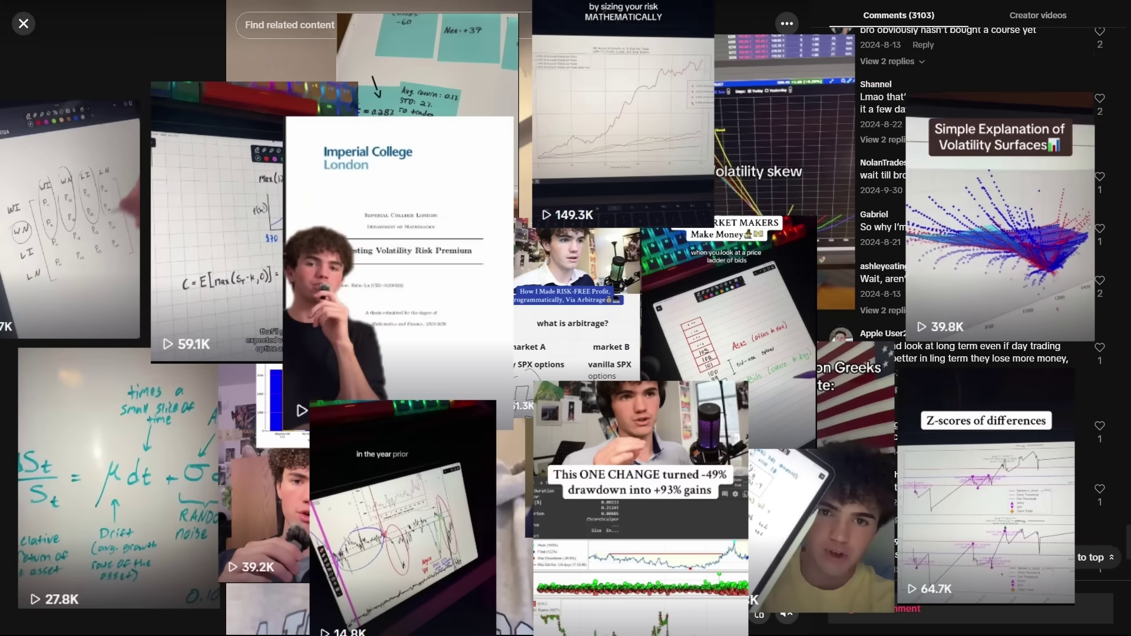
pyautogui.scroll(-10, 966, 177)
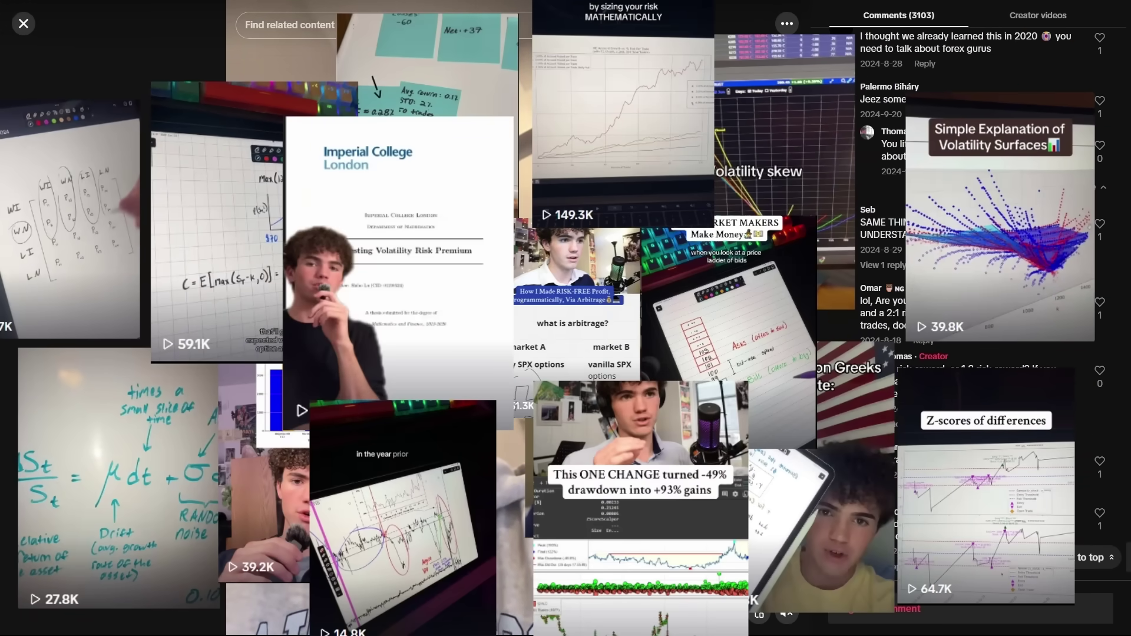
pyautogui.scroll(-10, 966, 177)
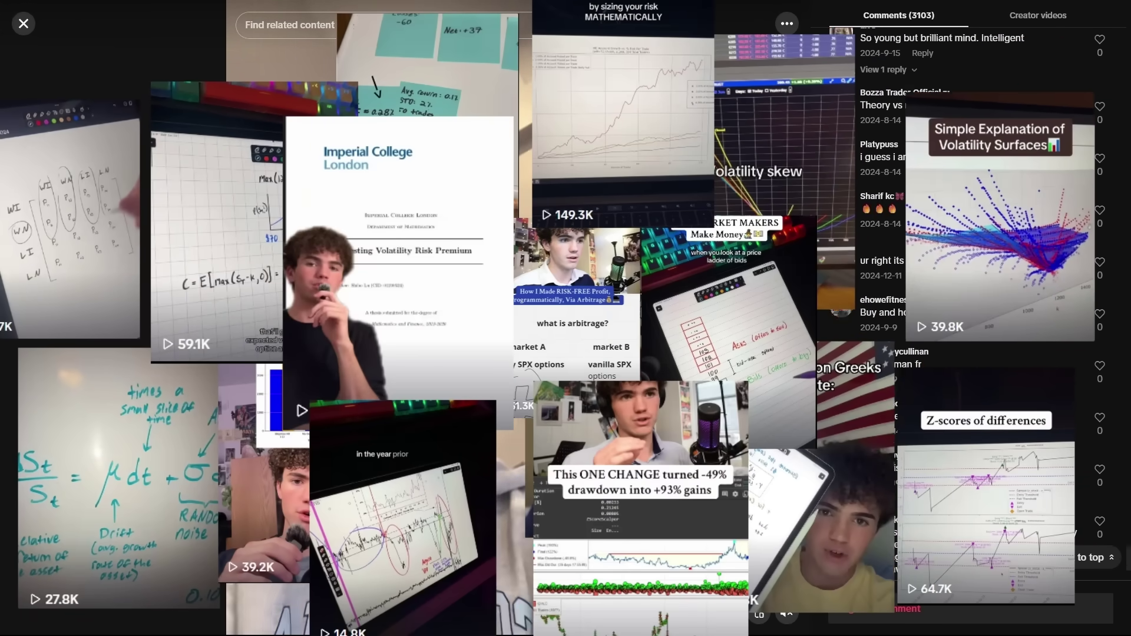
pyautogui.scroll(-10, 966, 177)
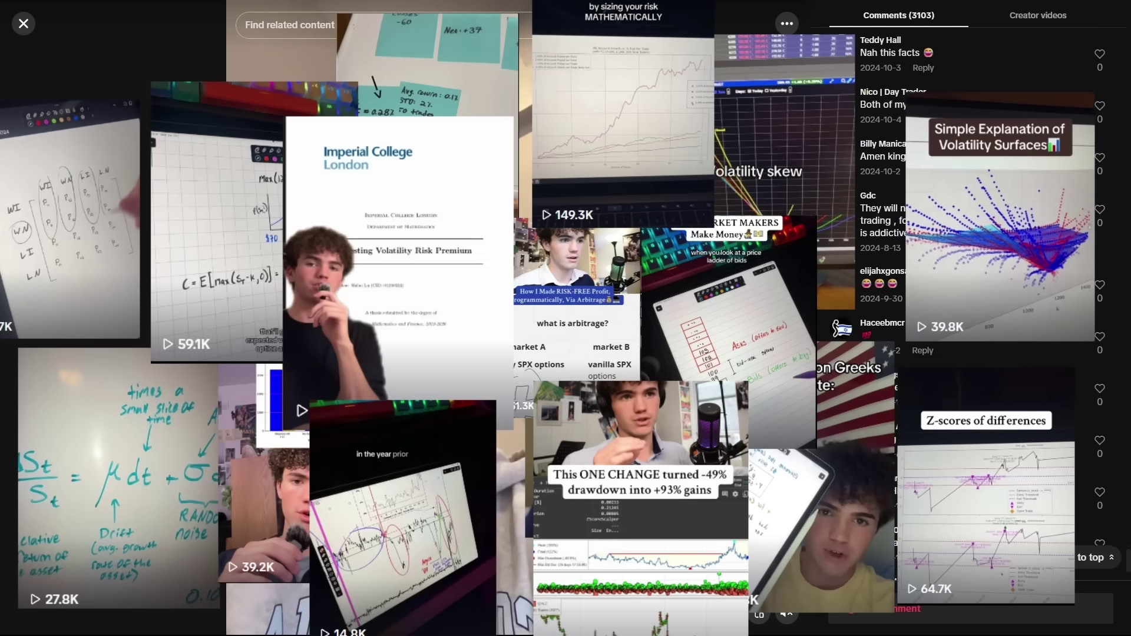
pyautogui.scroll(-10, 966, 177)
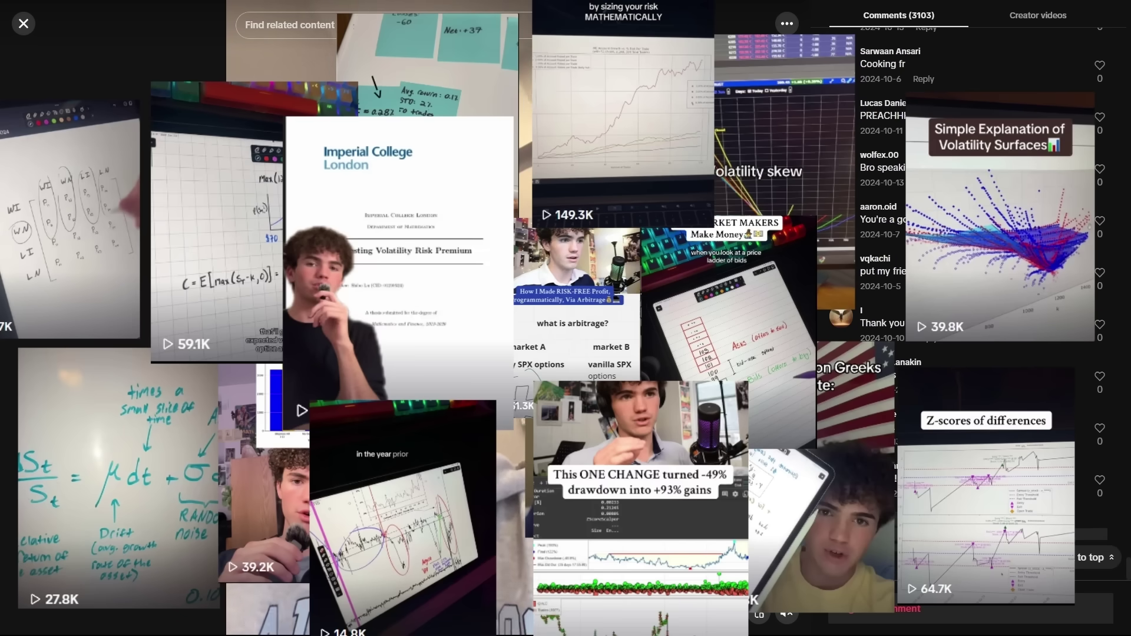
pyautogui.scroll(-5, 966, 177)
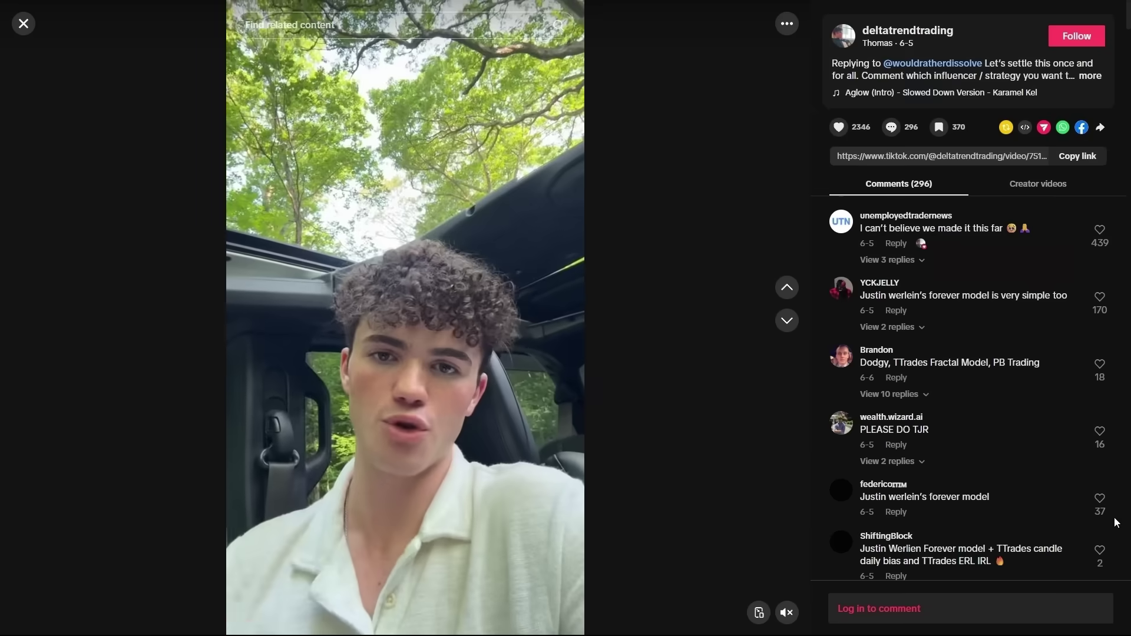
pyautogui.scroll(-15, 1115, 521)
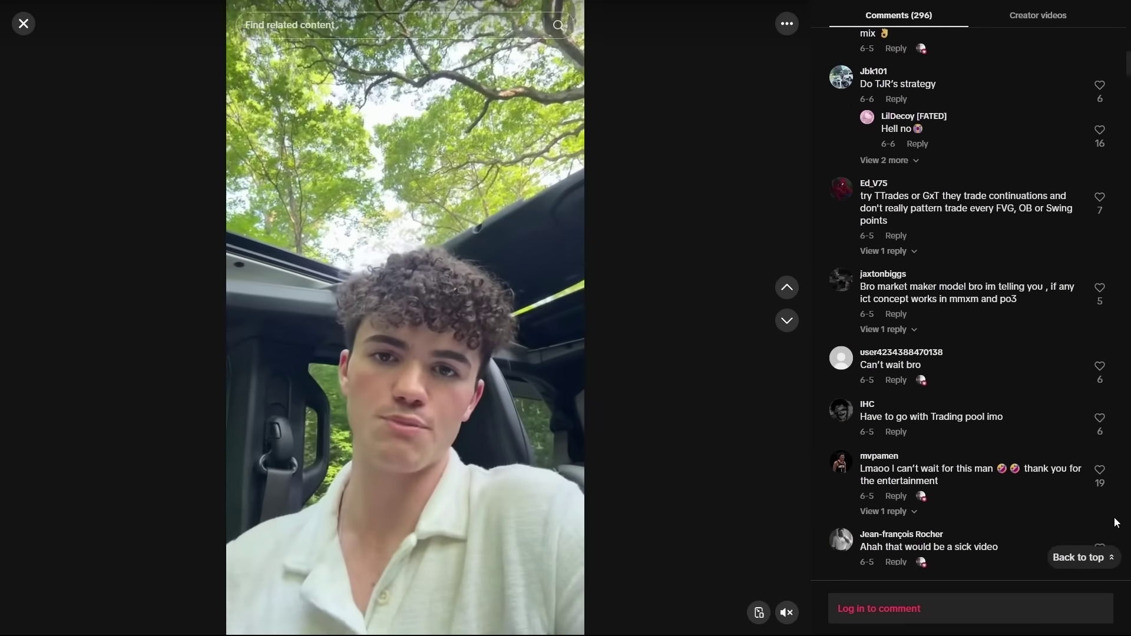
pyautogui.scroll(-20, 1115, 521)
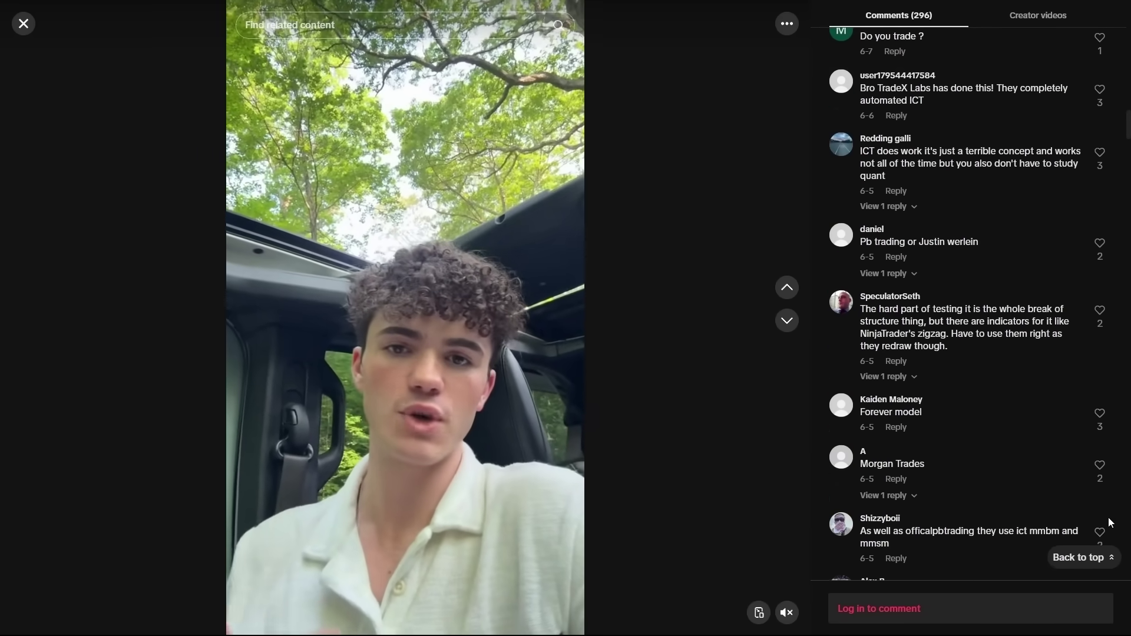
pyautogui.scroll(-20, 1108, 517)
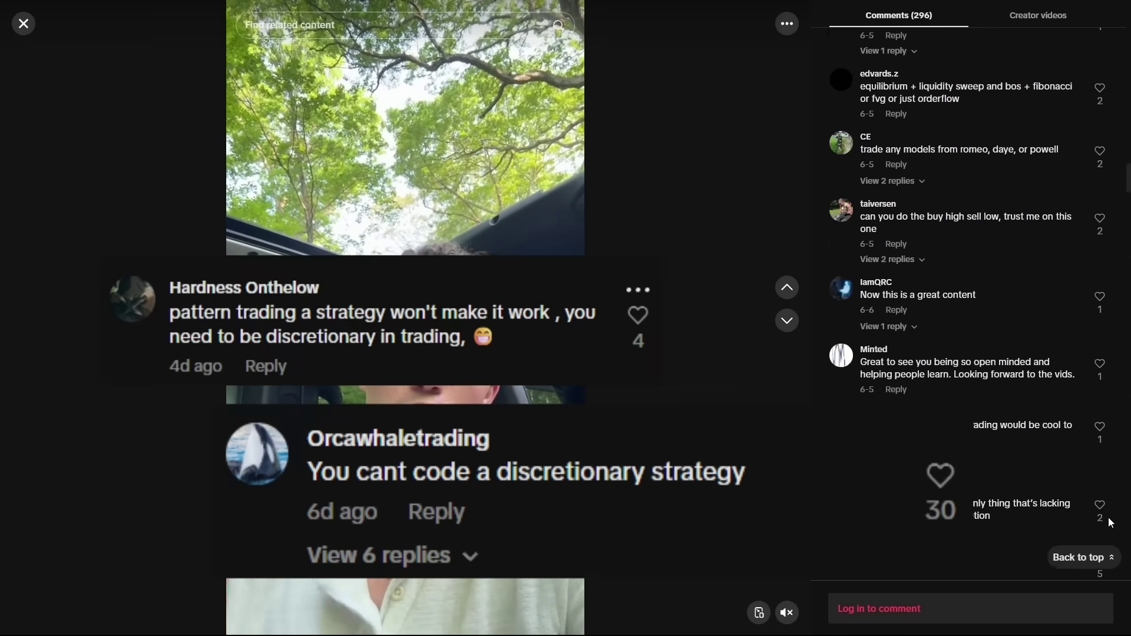
pyautogui.scroll(-20, 1109, 517)
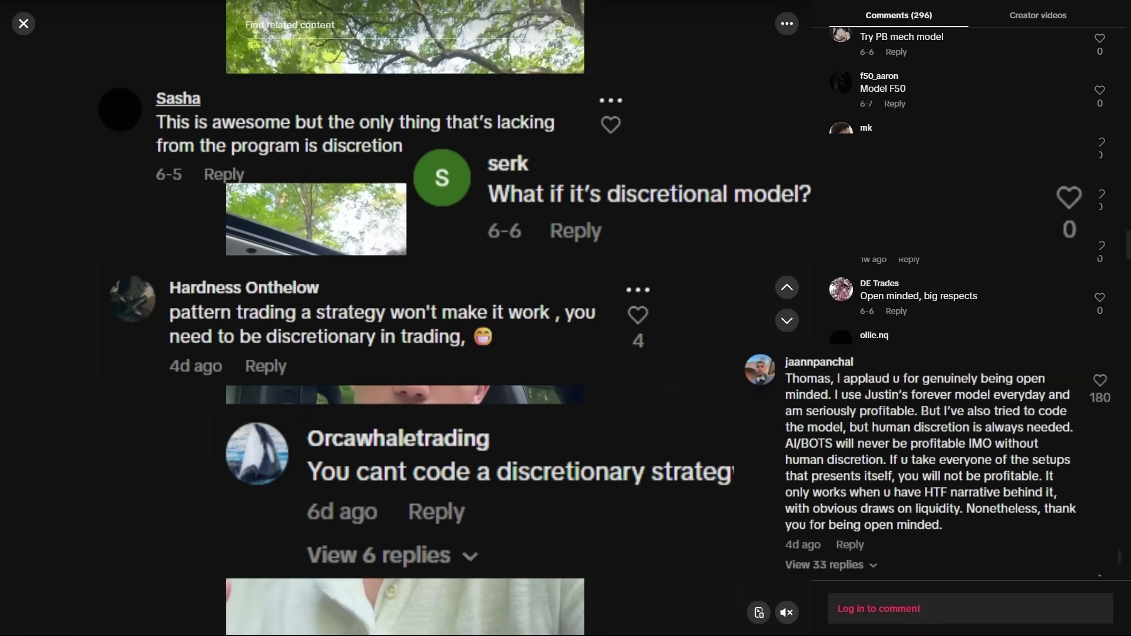
pyautogui.scroll(-20, 1108, 517)
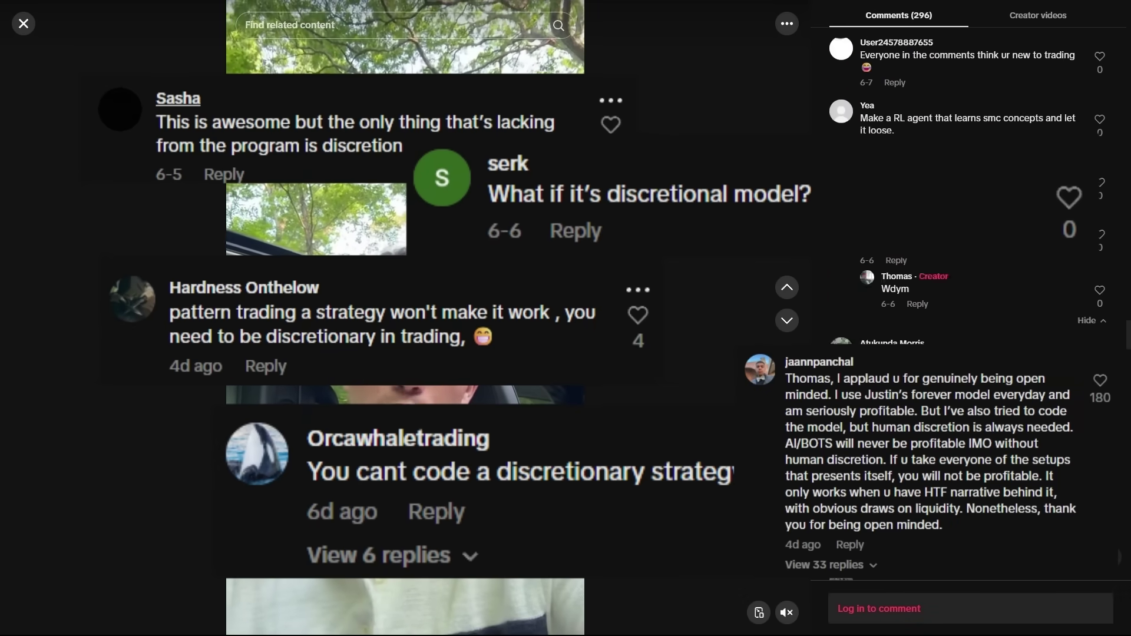
pyautogui.scroll(-20, 972, 294)
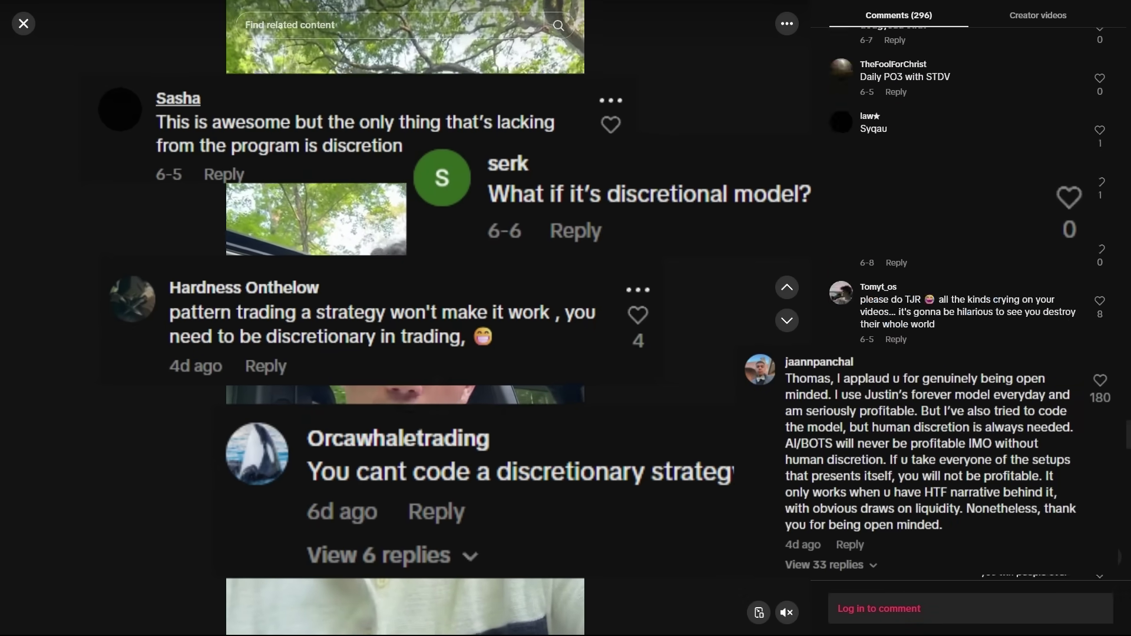
pyautogui.scroll(-15, 972, 295)
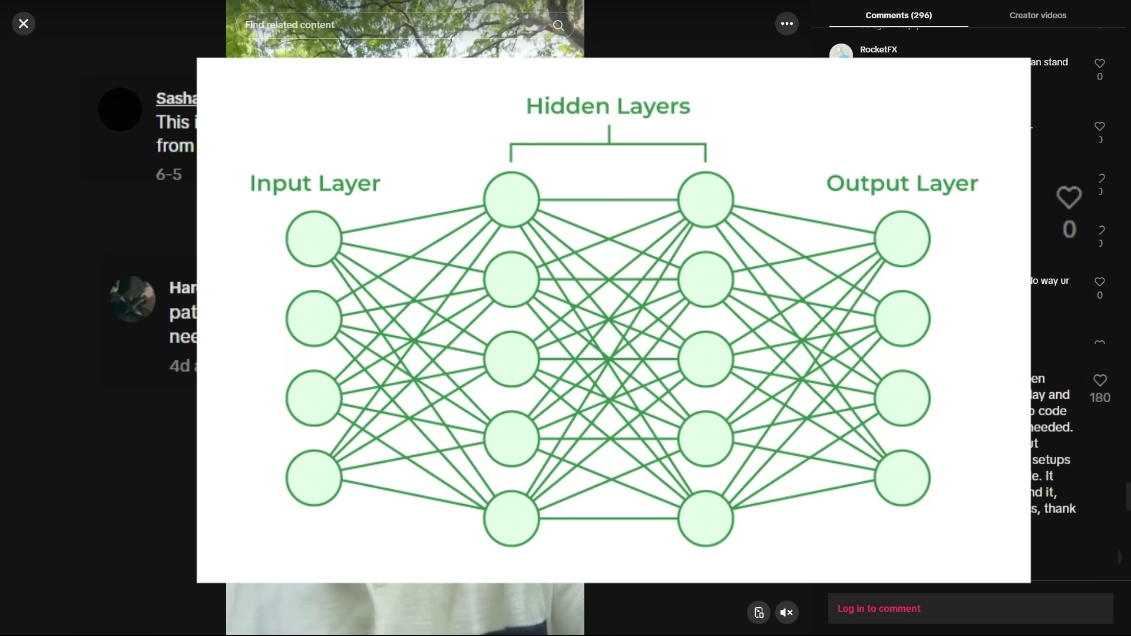
pyautogui.scroll(-15, 973, 294)
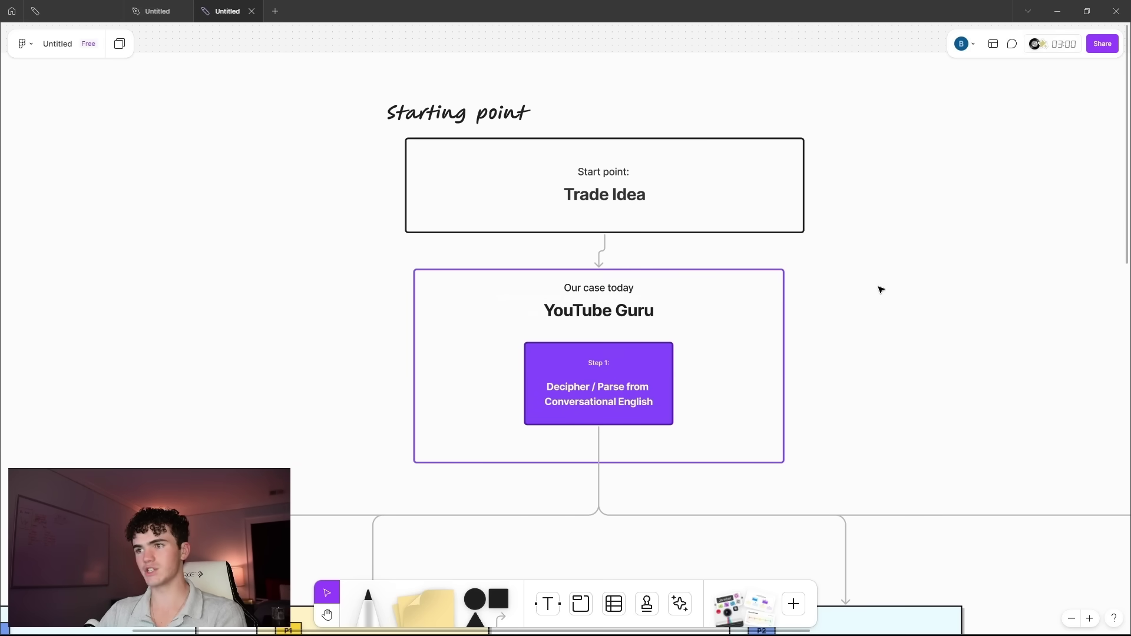
# Step: Frame the P0–P2 and Risk model boxes and hide the YouTube window
pyautogui.moveTo(868, 288); pyautogui.dragTo(861, 267)
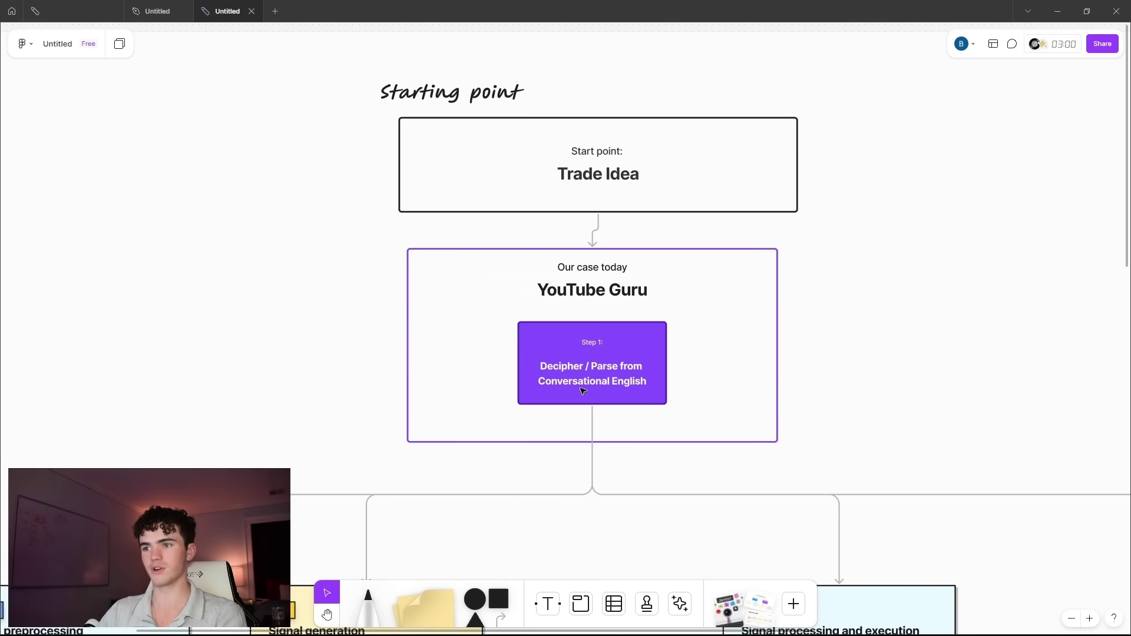
pyautogui.scroll(5, 582, 391)
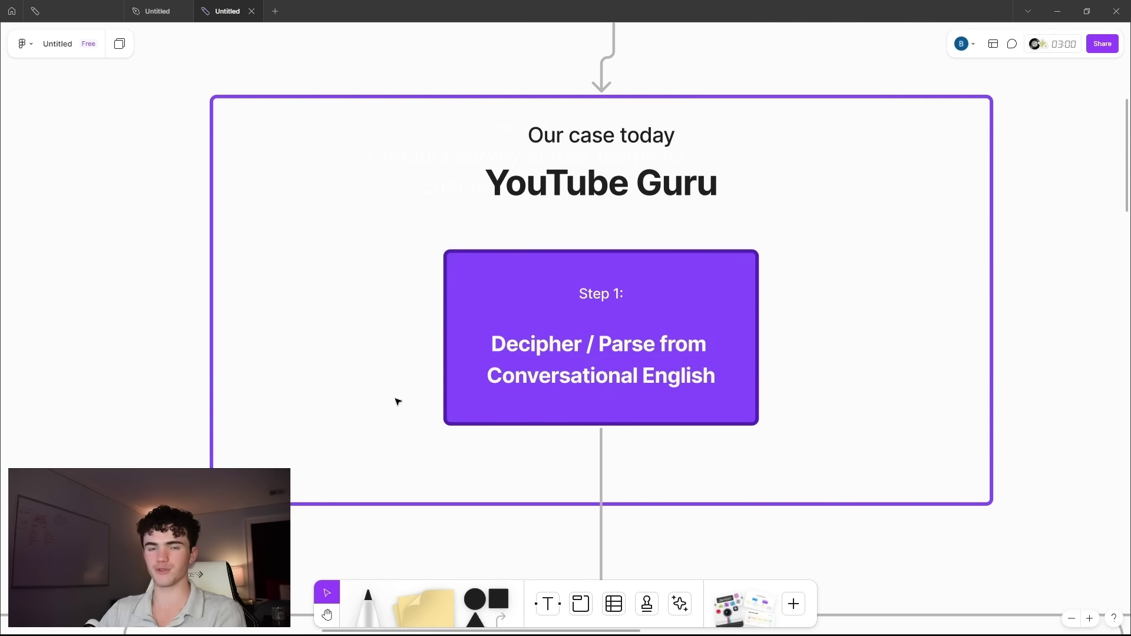
pyautogui.scroll(-4, 682, 407)
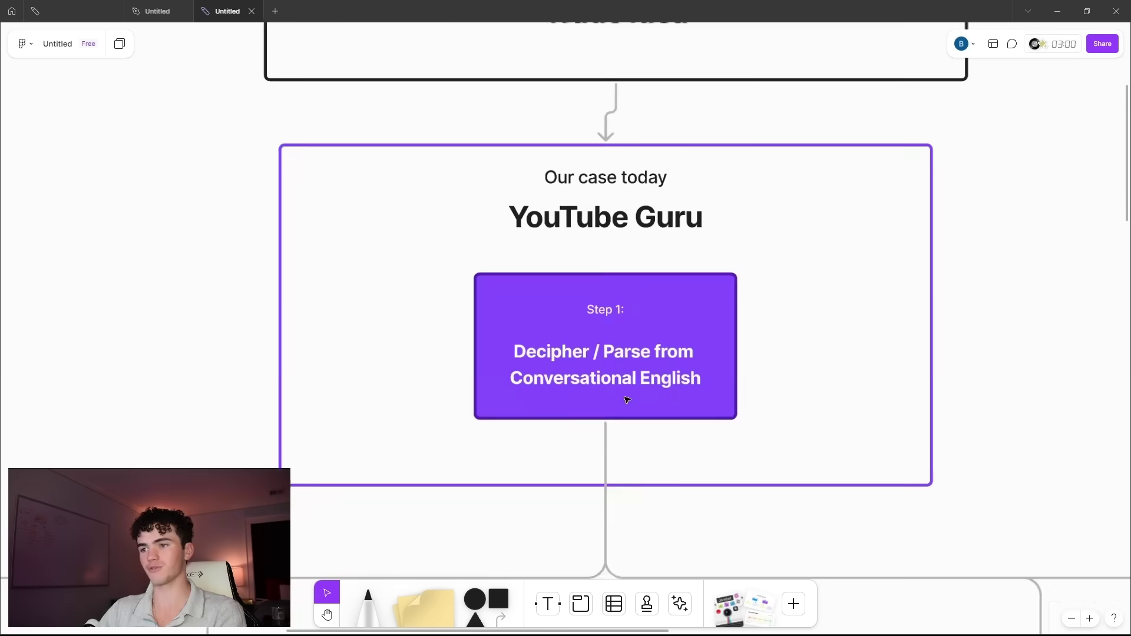
pyautogui.scroll(-2, 638, 473)
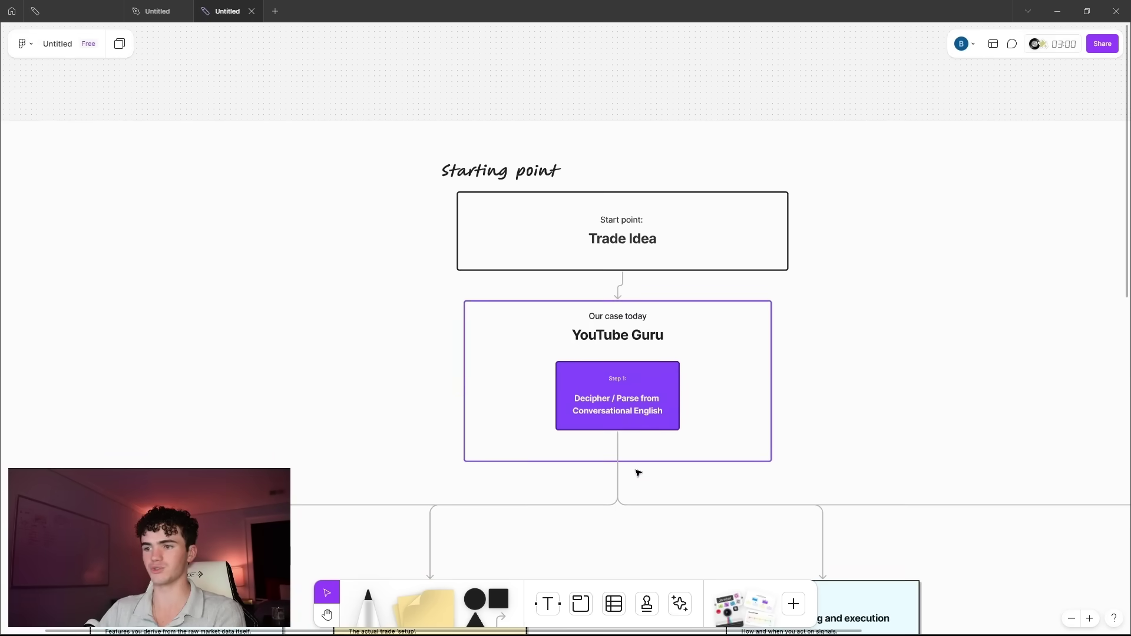
pyautogui.moveTo(649, 487); pyautogui.dragTo(564, 240)
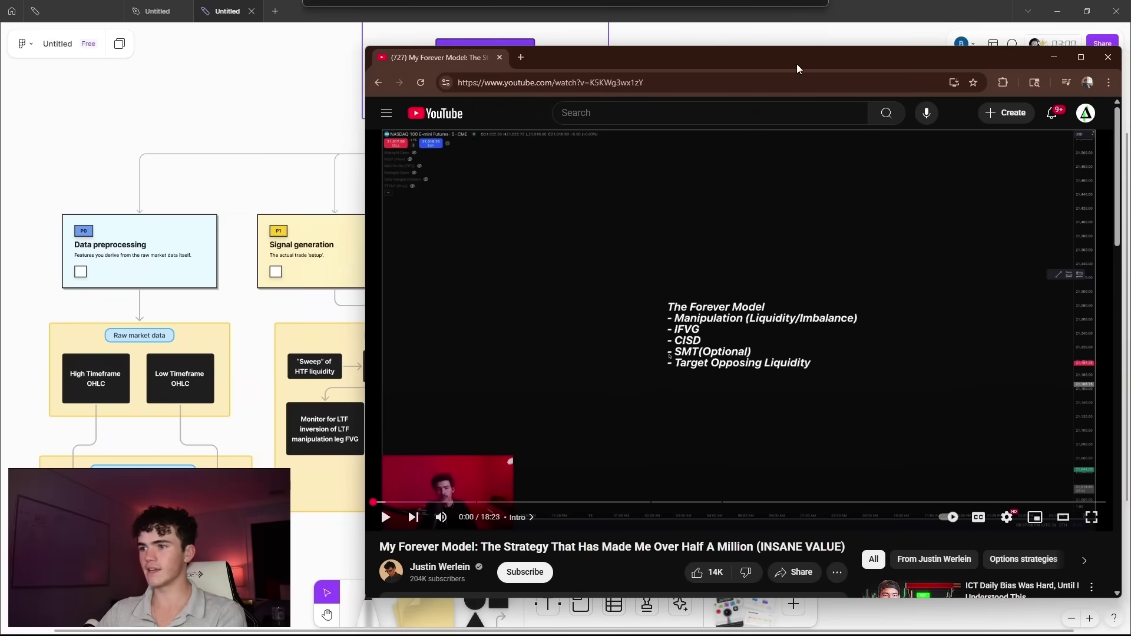
pyautogui.moveTo(805, 74); pyautogui.dragTo(748, 70)
pyautogui.click(1005, 60)
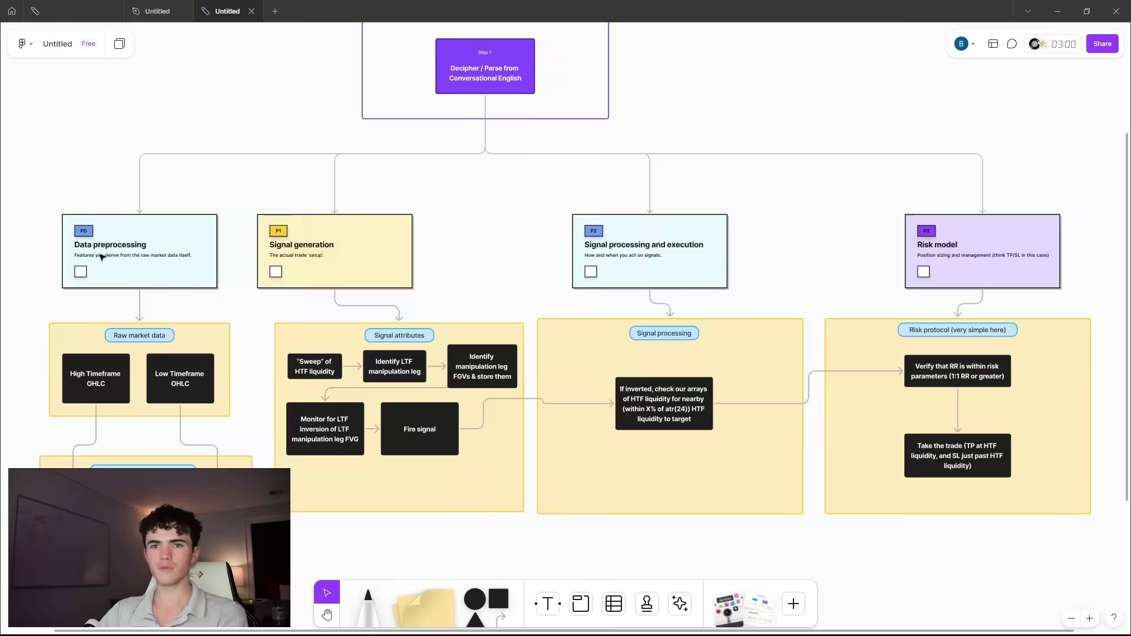
# Step: Zoom in and centre Data preprocessing, then scroll to the High/Low Timeframe OHLC blocks
pyautogui.scroll(5, 101, 258)
pyautogui.moveTo(102, 258); pyautogui.dragTo(404, 243)
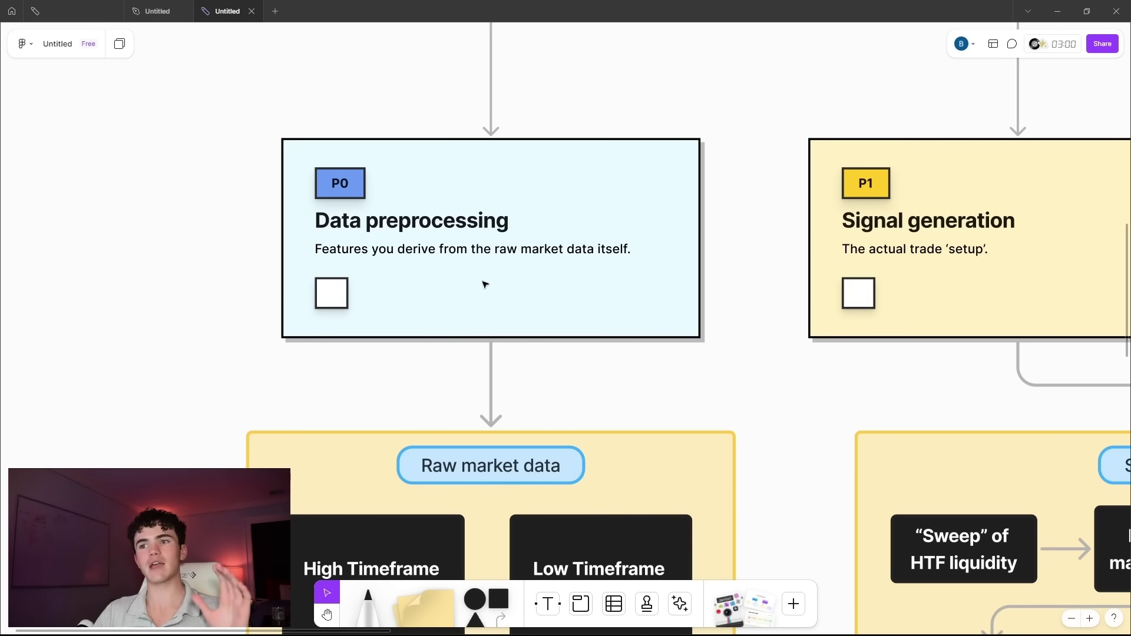
pyautogui.scroll(-3, 497, 331)
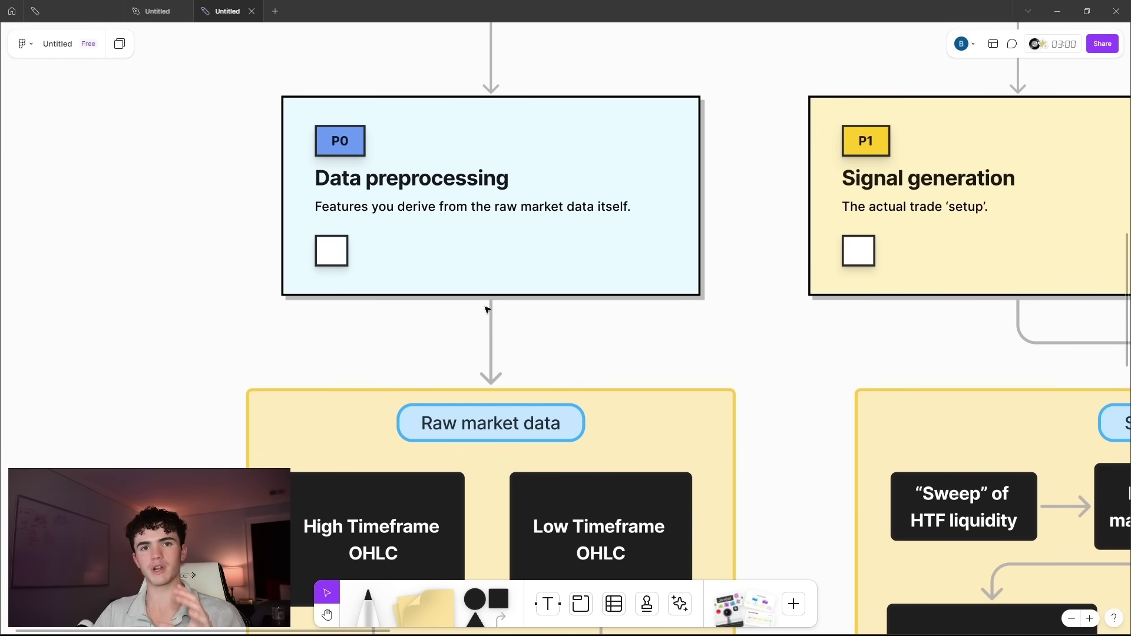
# Step: Look over the Raw and Transformed market data, briefly selecting the Raw market data frame
pyautogui.scroll(-10, 462, 310)
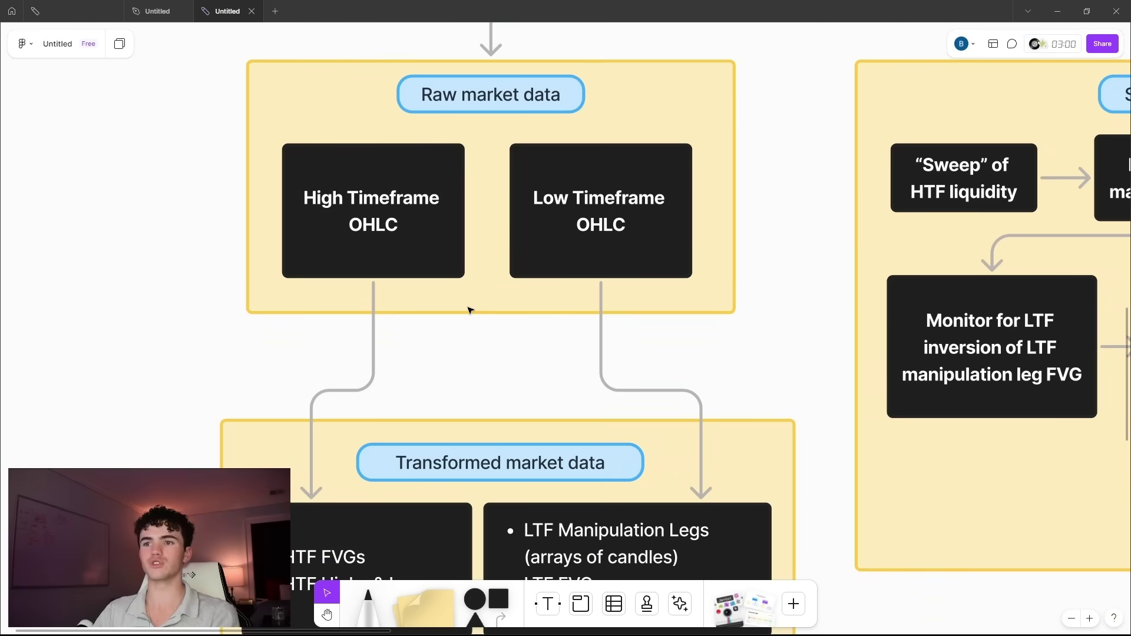
pyautogui.scroll(1, 469, 321)
pyautogui.click(630, 315)
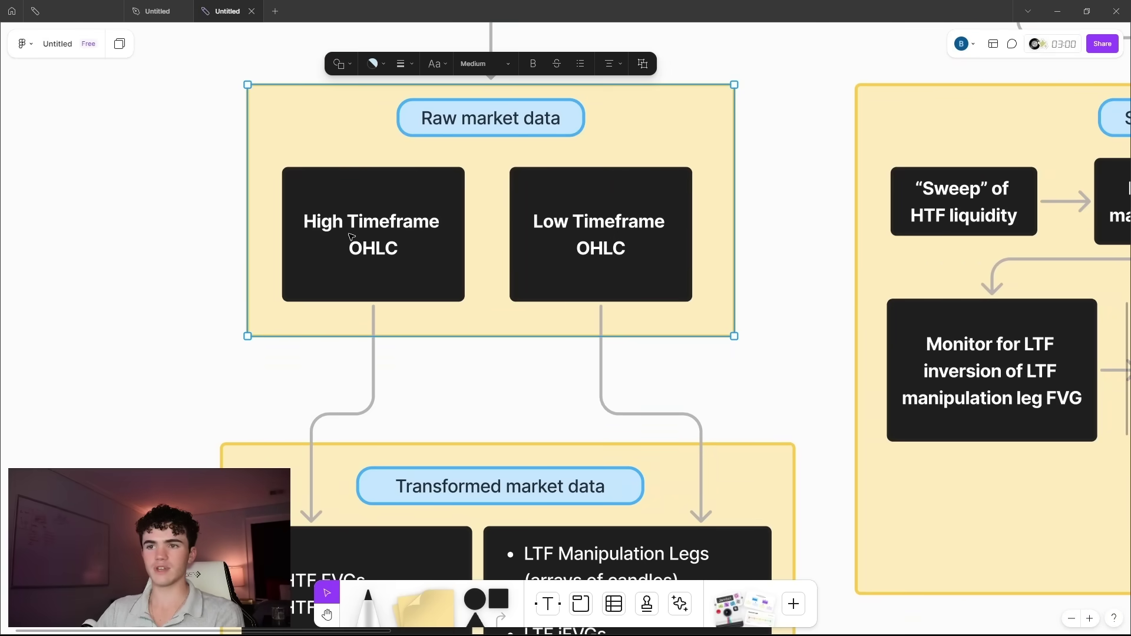
pyautogui.click(171, 216)
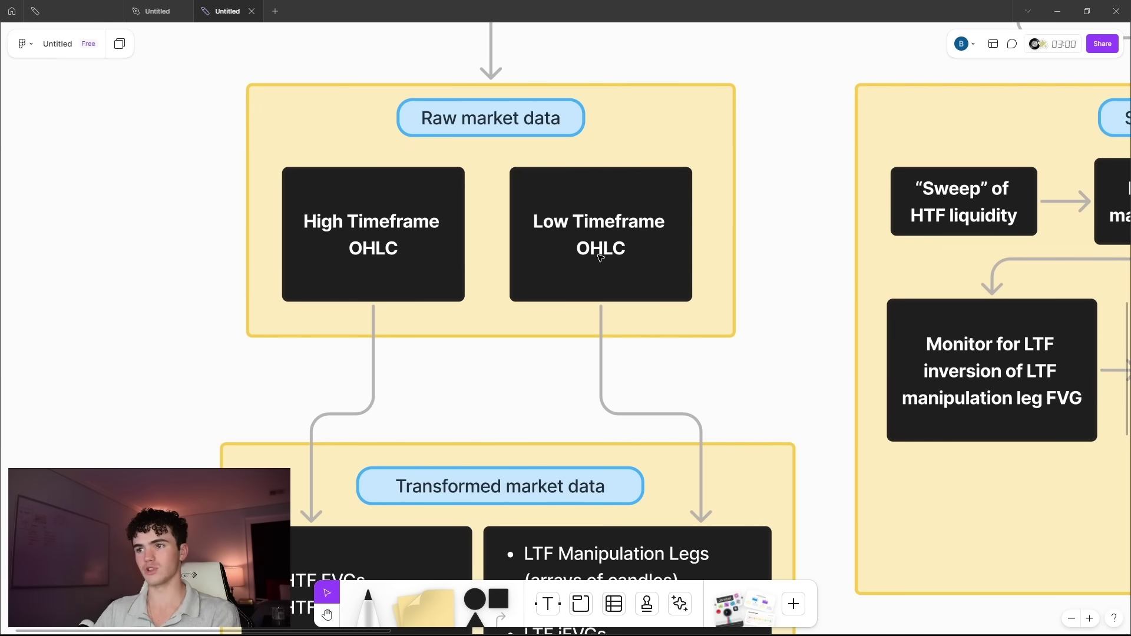
# Step: Move to the P1 Signal generation stage and its Signal attributes flow
pyautogui.scroll(-5, 626, 315)
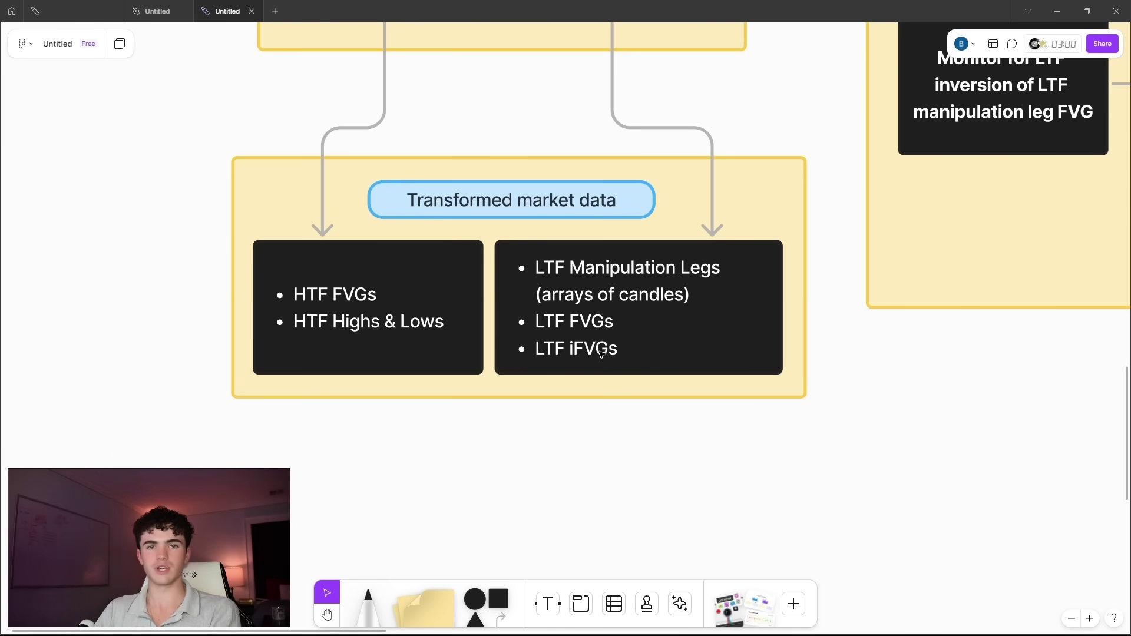
pyautogui.scroll(5, 515, 232)
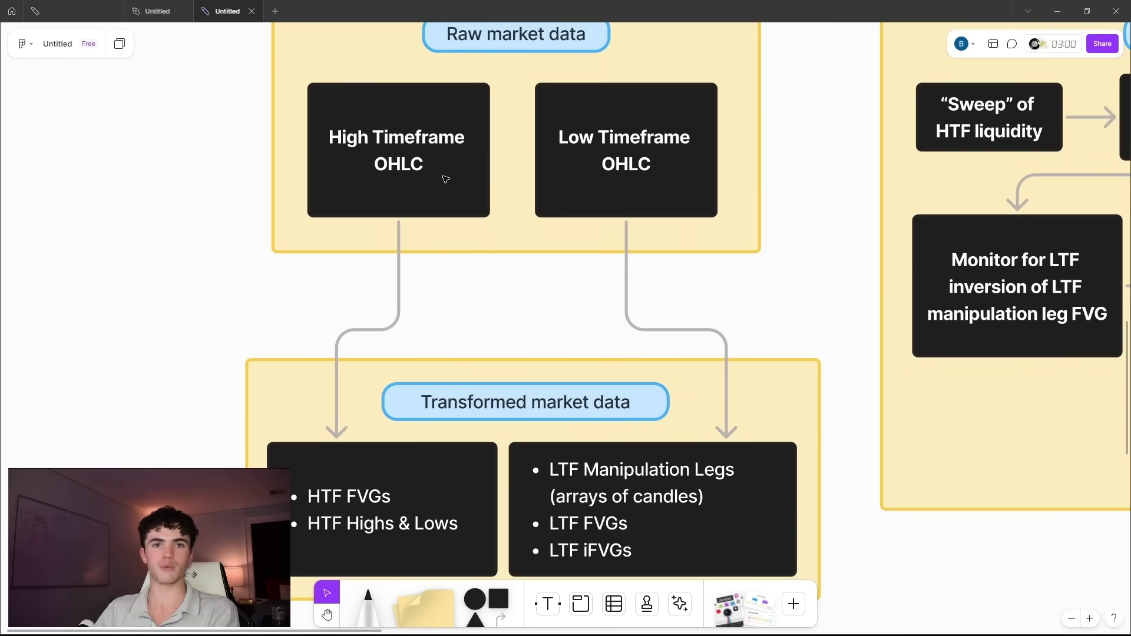
pyautogui.scroll(2, 506, 241)
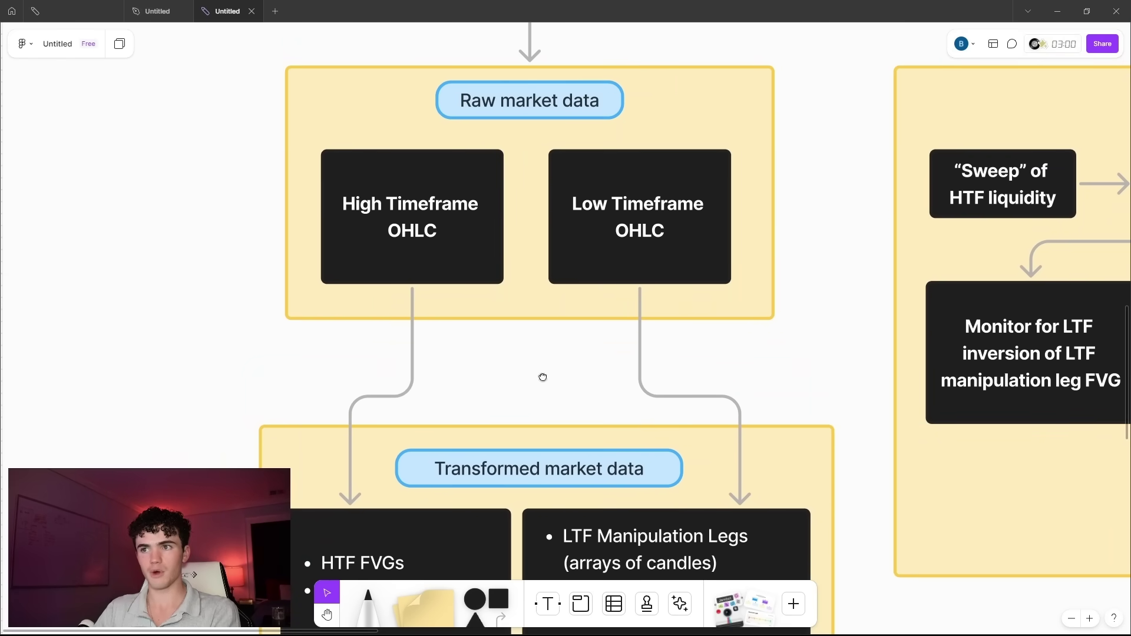
pyautogui.scroll(-3, 532, 369)
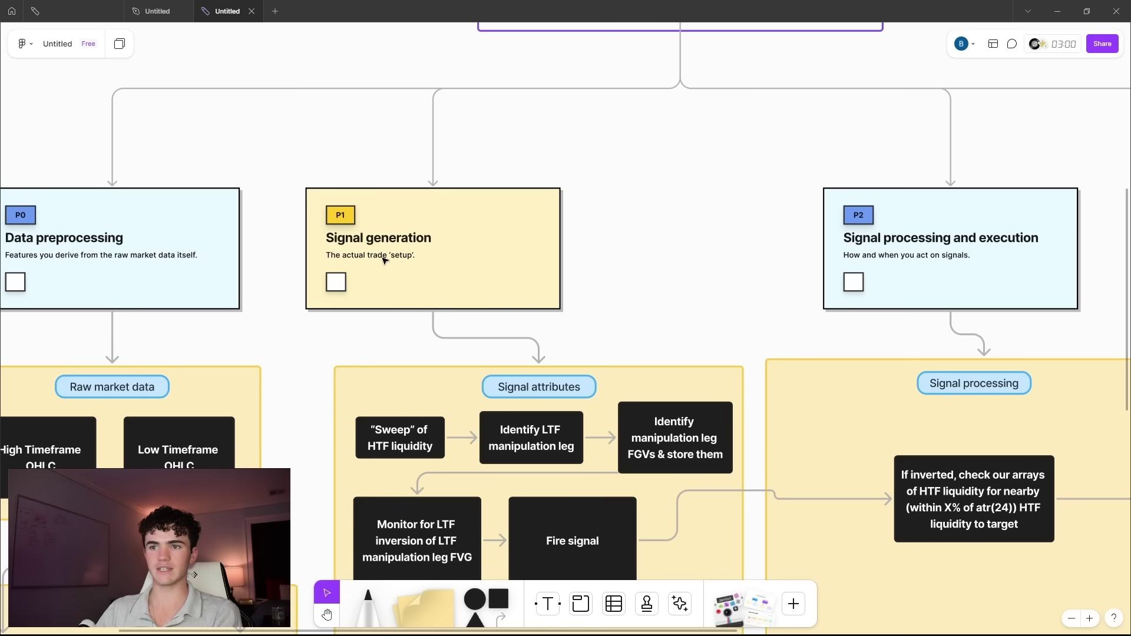
# Step: Pan through Signal attributes from HTF liquidity sweep to Fire signal, ending on the P2 card
pyautogui.scroll(2, 384, 260)
pyautogui.moveTo(596, 384); pyautogui.dragTo(525, 119)
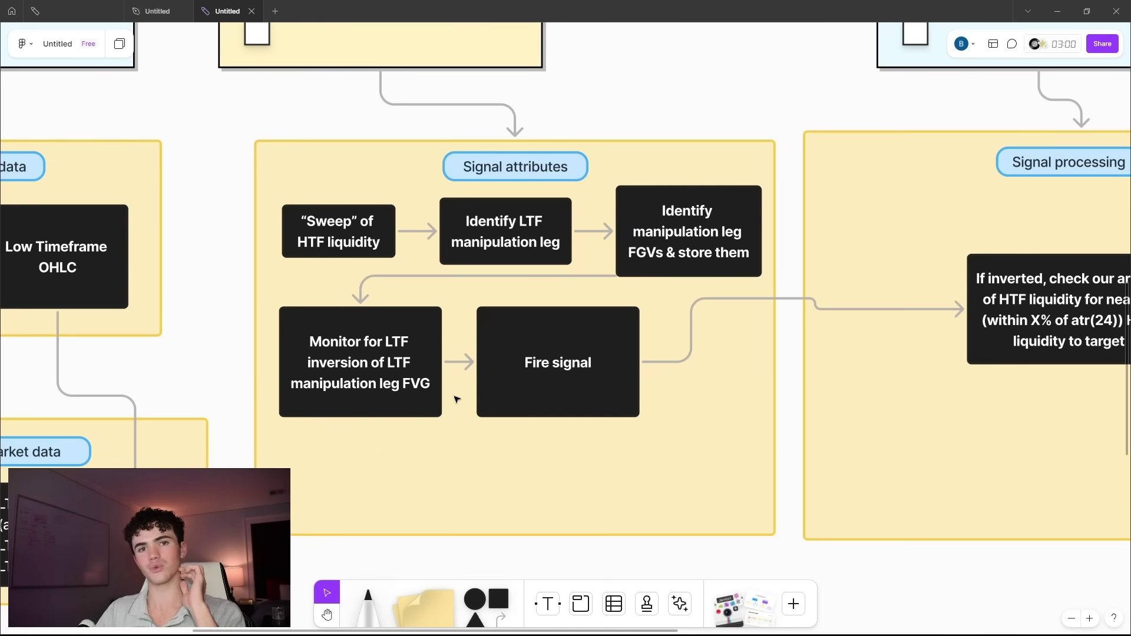
pyautogui.scroll(-3, 415, 386)
pyautogui.hscroll(-1, 415, 386)
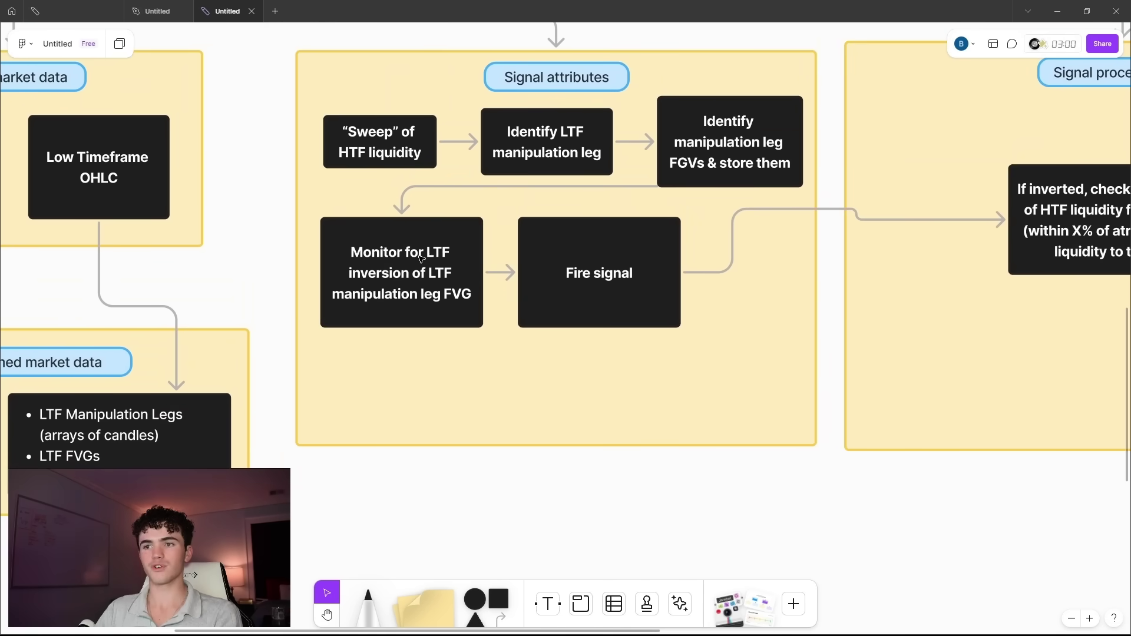
pyautogui.scroll(-3, 405, 323)
pyautogui.hscroll(-1, 406, 323)
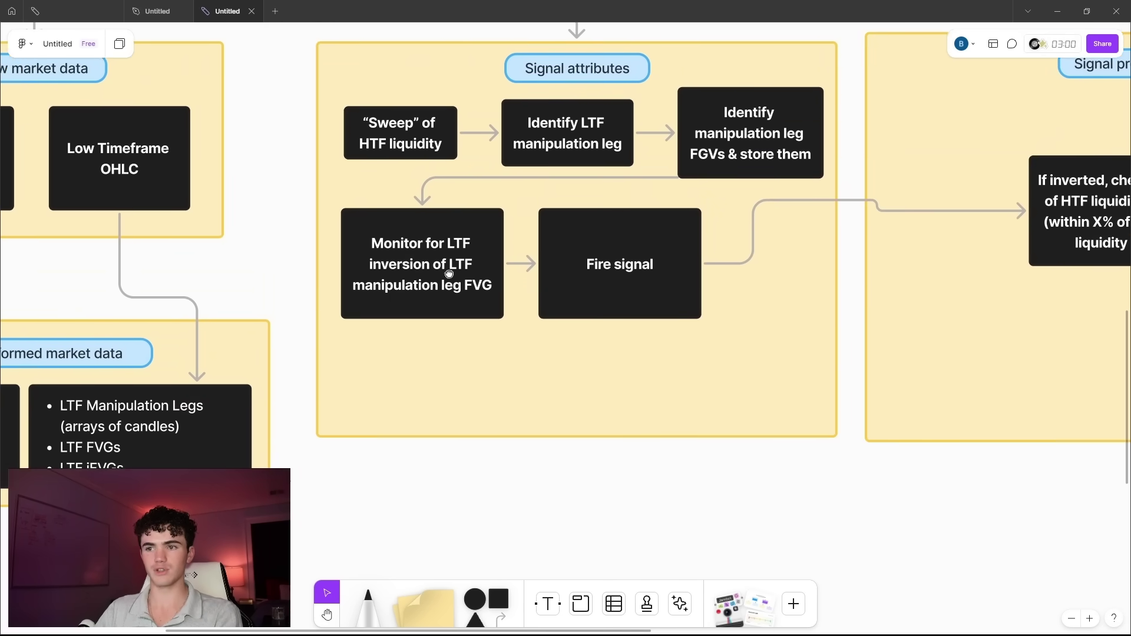
pyautogui.scroll(2, 407, 293)
pyautogui.hscroll(2, 407, 293)
pyautogui.scroll(2, 407, 293)
pyautogui.hscroll(1, 407, 293)
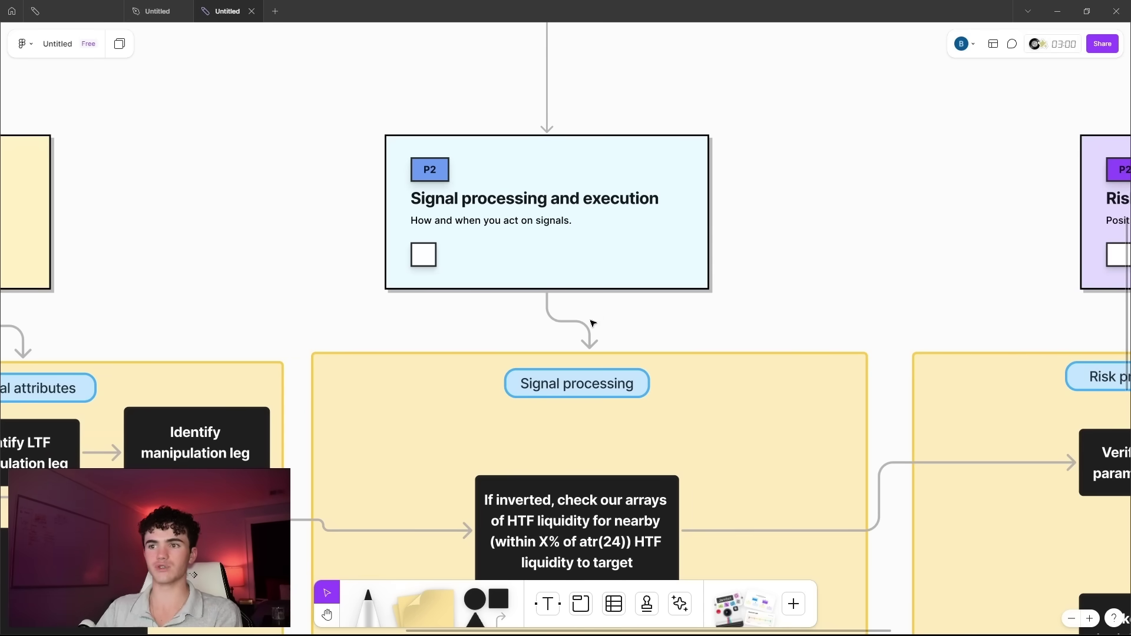
# Step: Centre the Signal processing box that checks HTF liquidity within X% of atr(24)
pyautogui.scroll(-3, 590, 318)
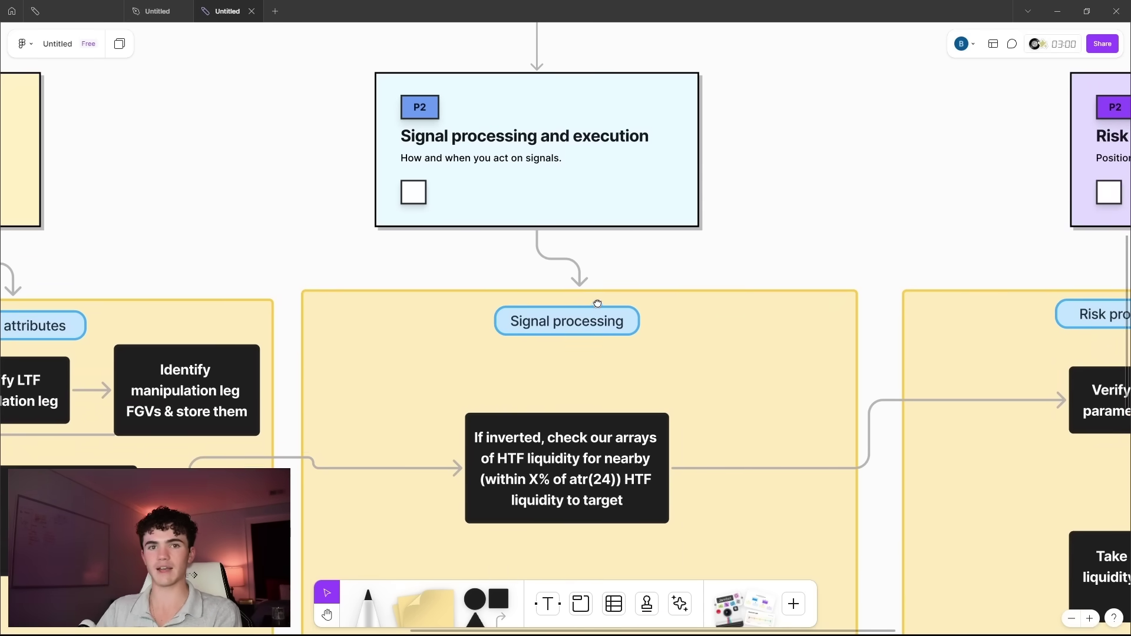
pyautogui.scroll(-5, 596, 299)
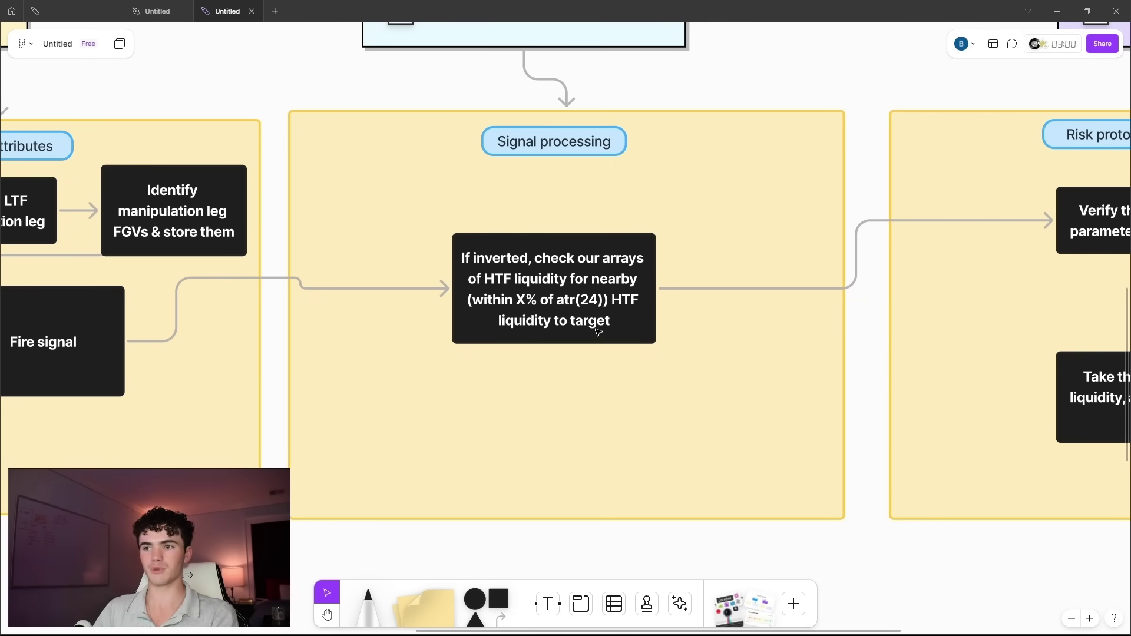
# Step: Pan the board over to the Risk protocol frame
pyautogui.moveTo(649, 348); pyautogui.dragTo(624, 311)
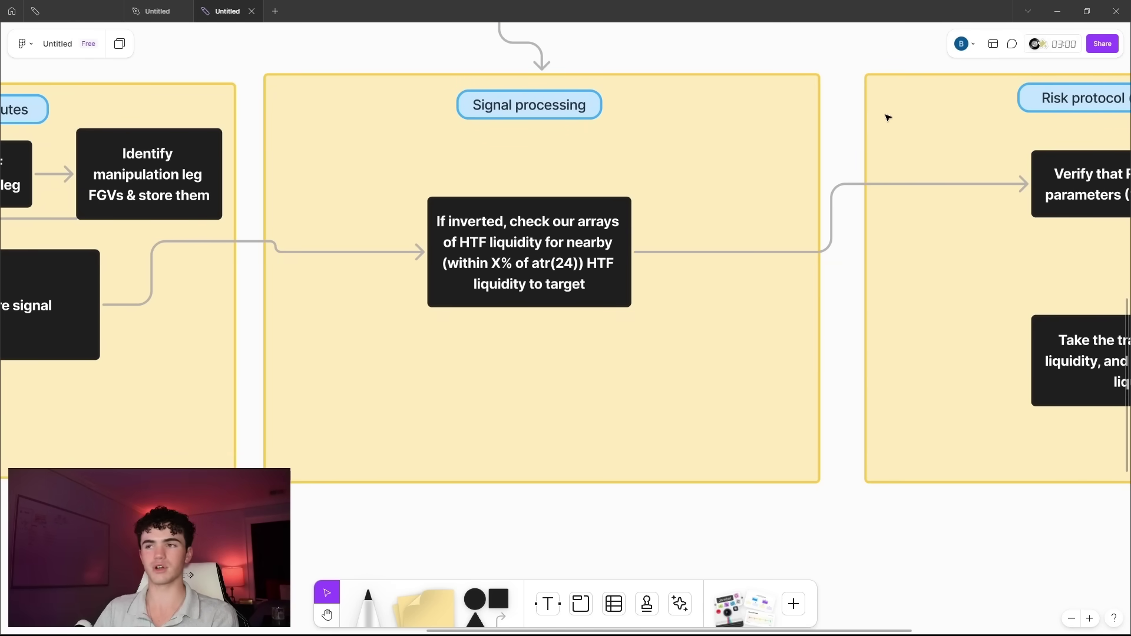
pyautogui.scroll(-5, 601, 346)
pyautogui.scroll(5, 602, 346)
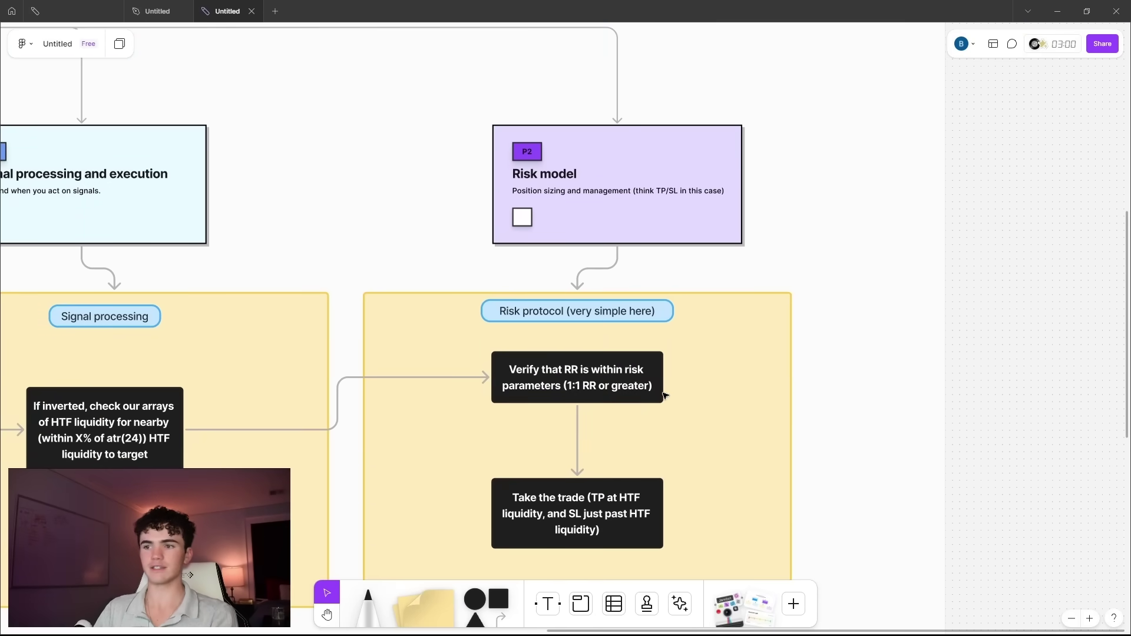
pyautogui.scroll(-4, 666, 395)
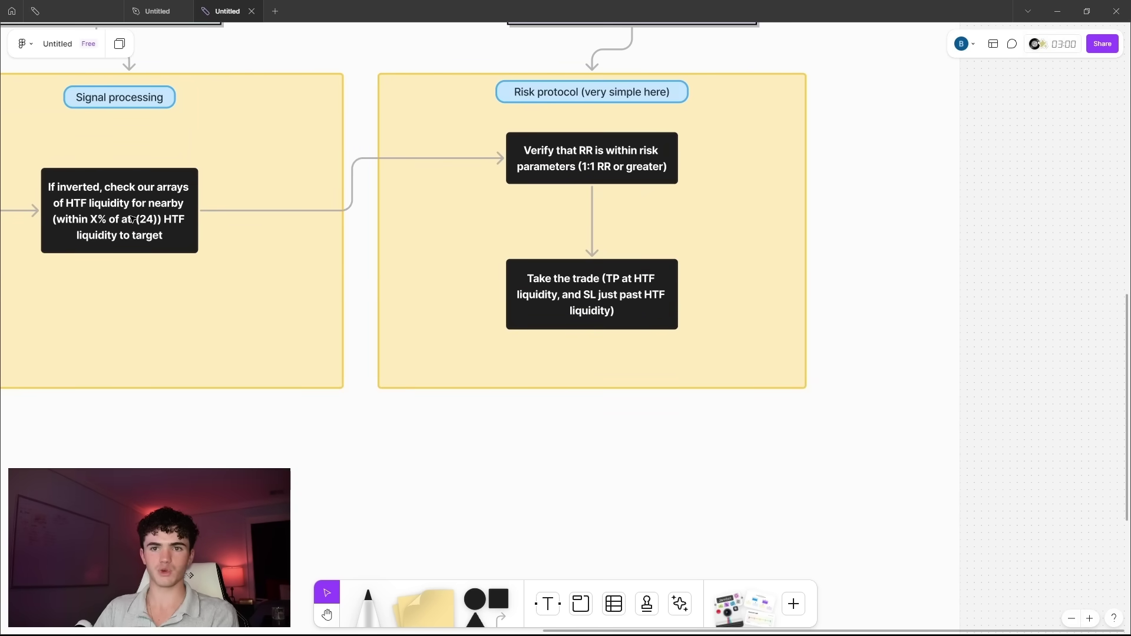
pyautogui.hscroll(3, 200, 230)
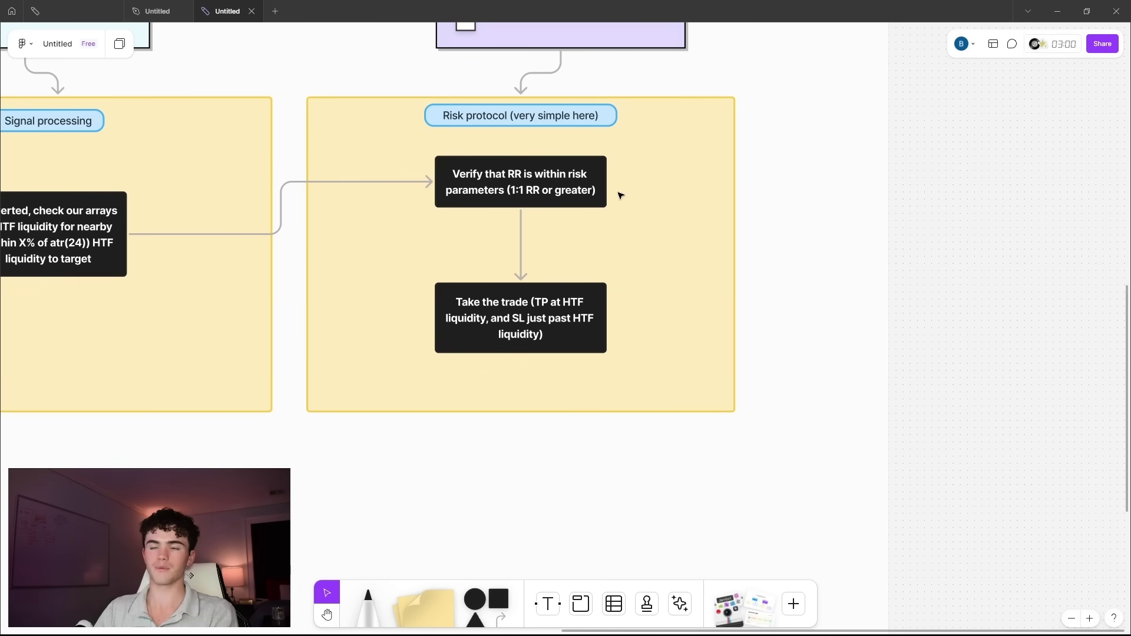
pyautogui.scroll(1, 553, 192)
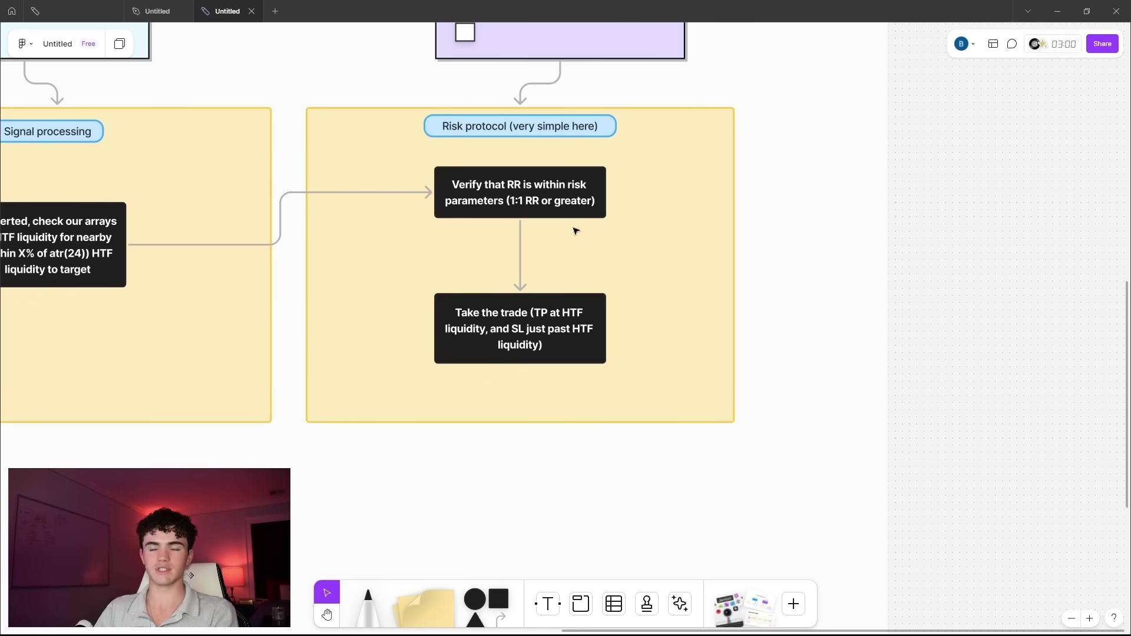
# Step: Inspect the Verify that RR and Take the trade boxes, then clear the selection
pyautogui.click(555, 201)
pyautogui.hscroll(2, 548, 283)
pyautogui.click(448, 325)
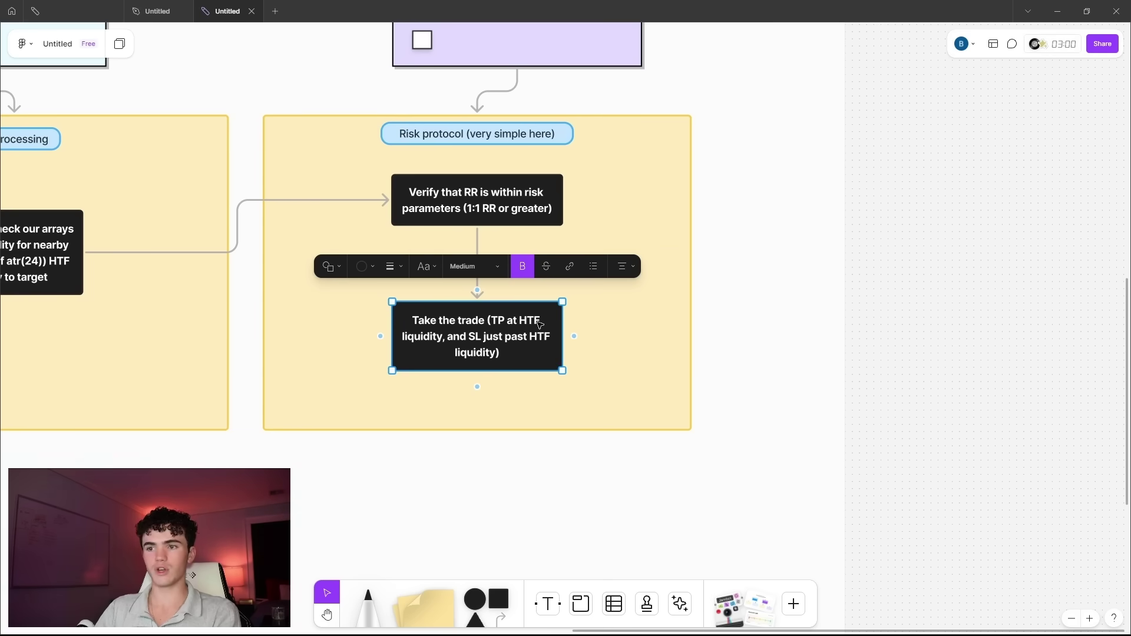
pyautogui.click(654, 404)
pyautogui.click(741, 401)
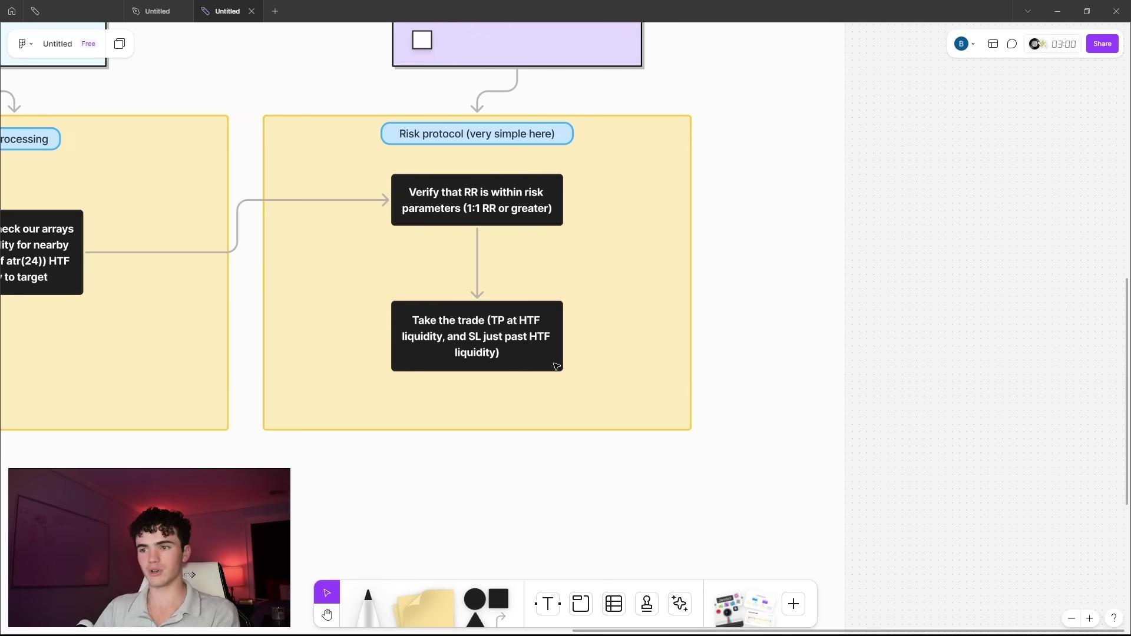
# Step: Switch to the Forever Model script in TradingView's Pine Editor
pyautogui.hscroll(-2, 477, 351)
pyautogui.scroll(1, 478, 350)
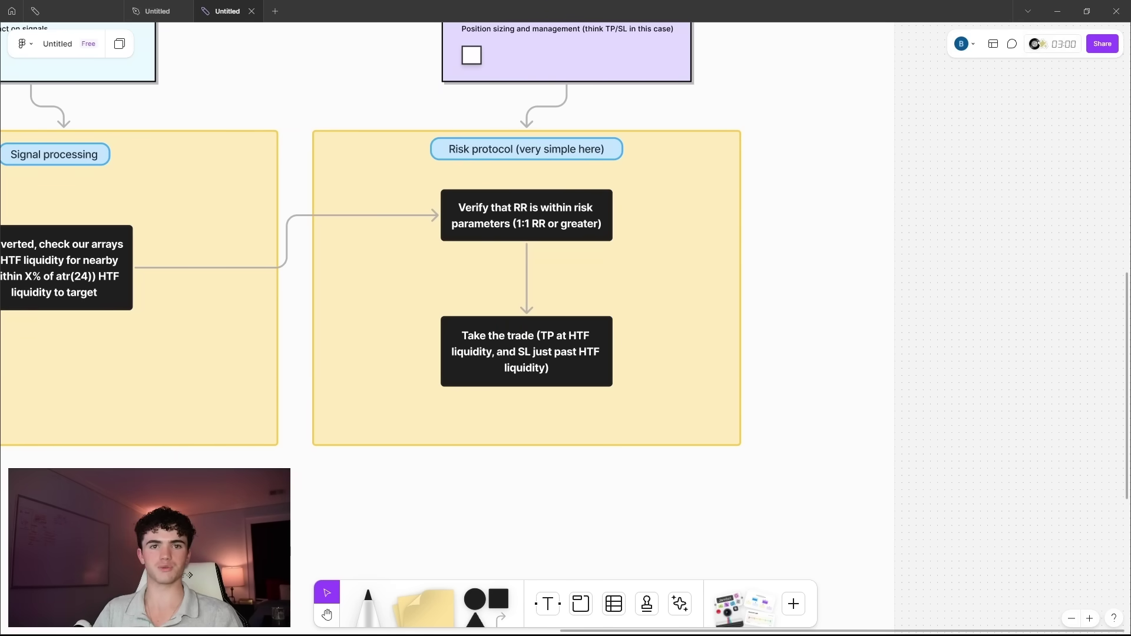
pyautogui.hotkey('alt', 'Tab')
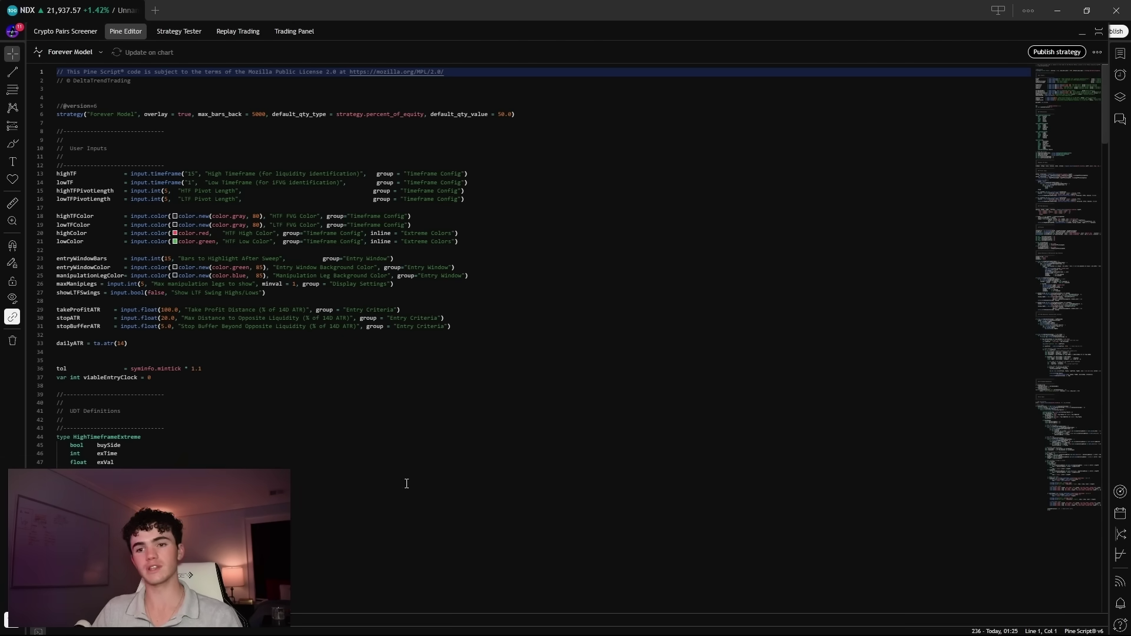
# Step: Show the Forever Model trades on the NDX 1-minute chart and zoom in
pyautogui.hotkey('ctrl', 'a')
pyautogui.click(260, 88)
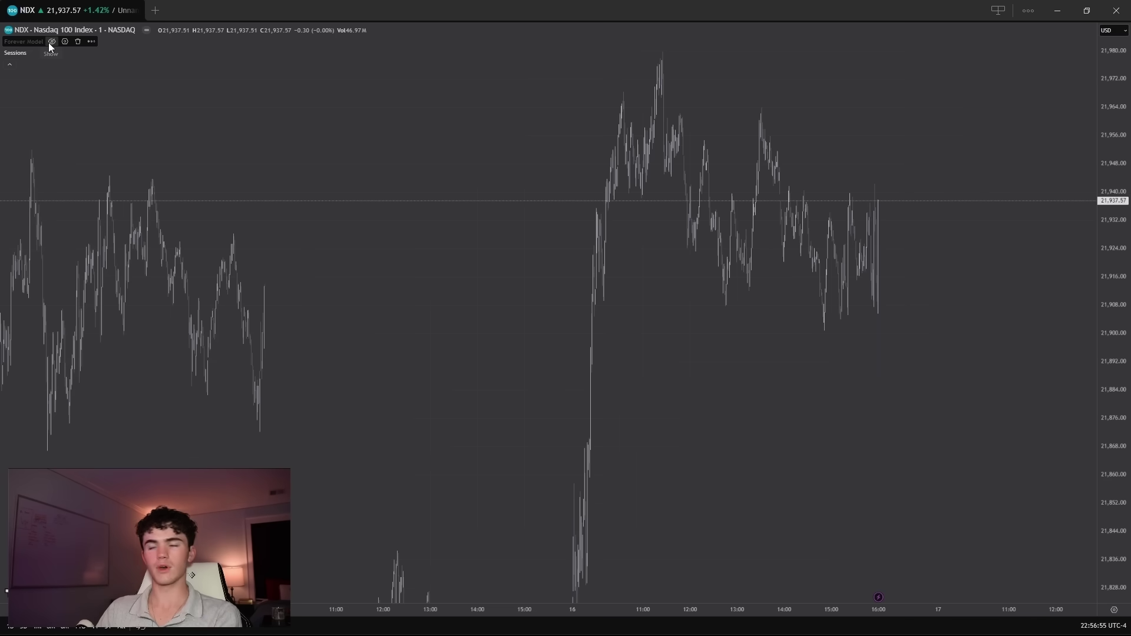
pyautogui.click(52, 41)
pyautogui.scroll(3, 881, 283)
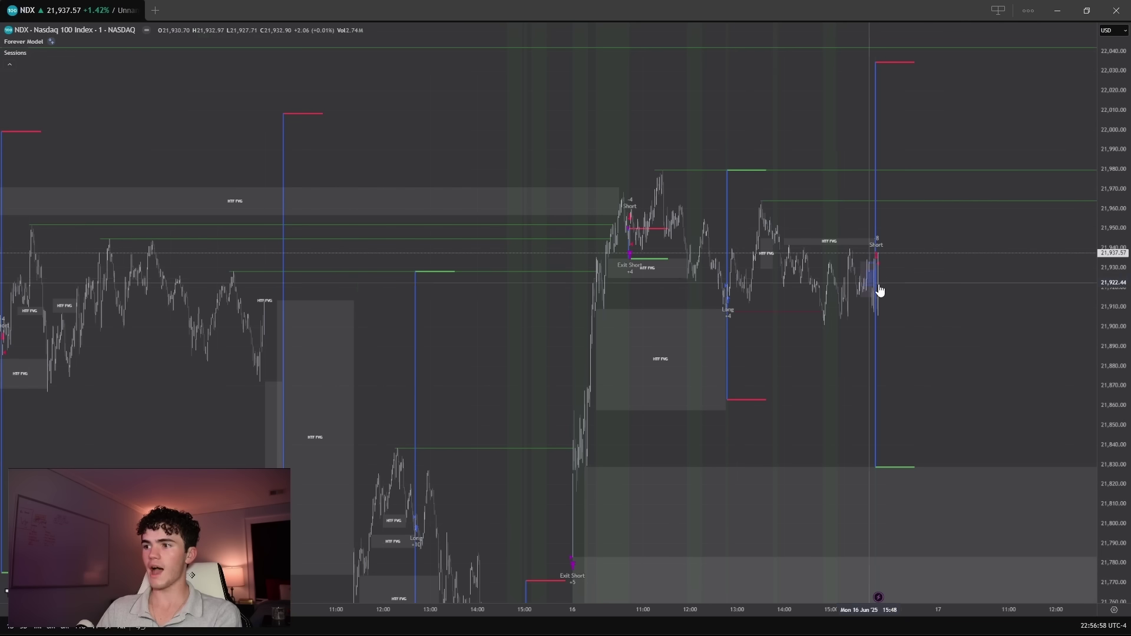
pyautogui.scroll(2, 893, 282)
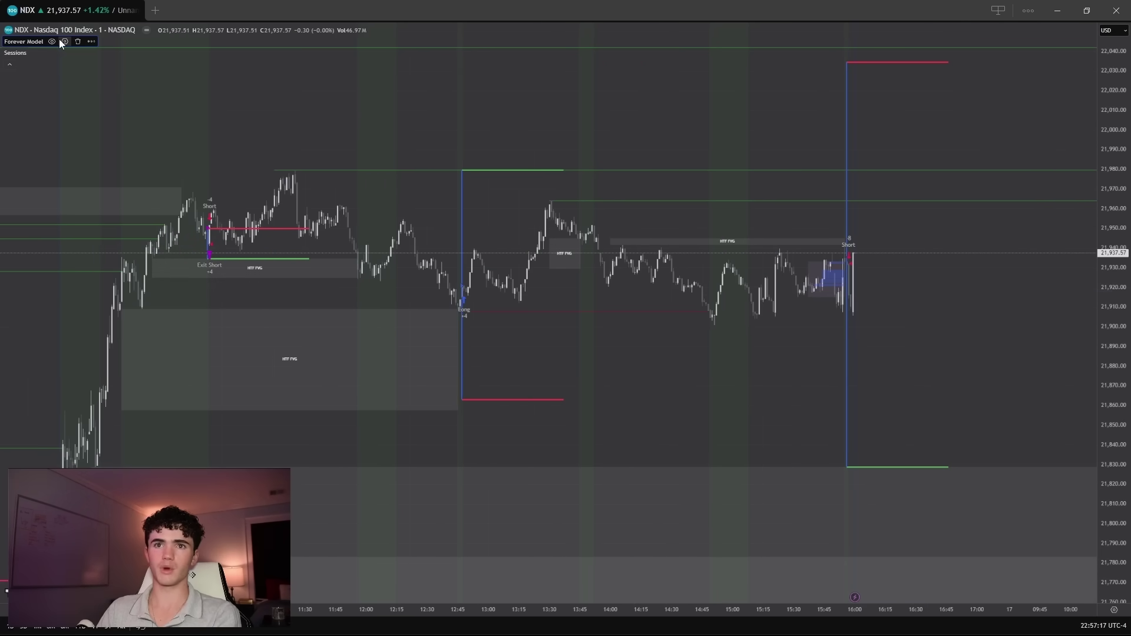
# Step: Open the Forever Model inputs, keeping the high timeframe at 15 minutes
pyautogui.click(65, 42)
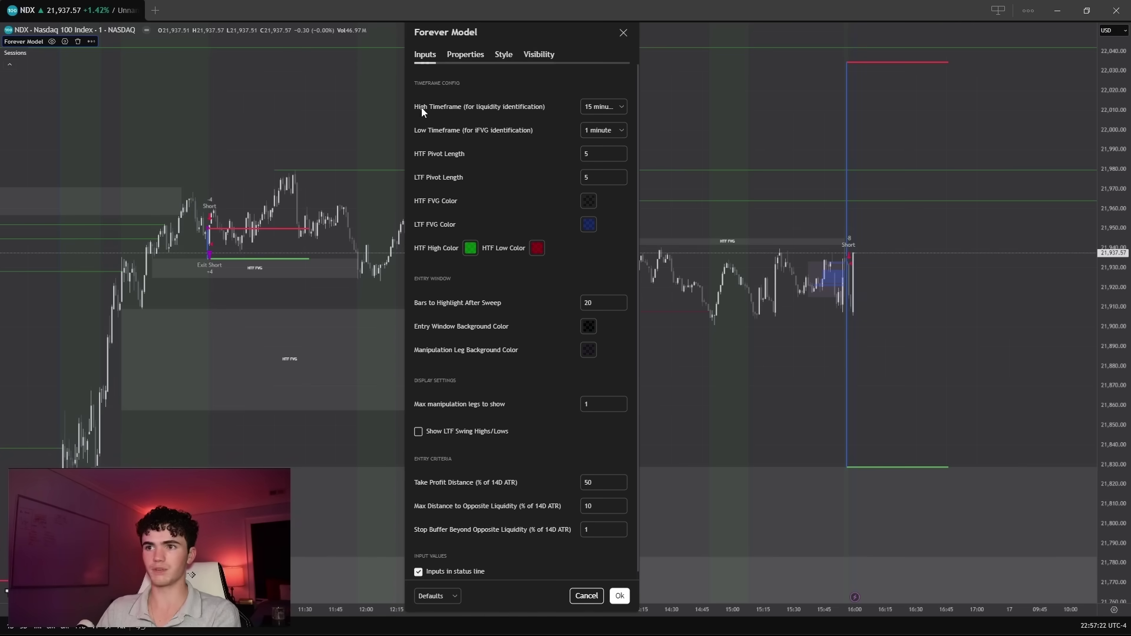
pyautogui.click(592, 109)
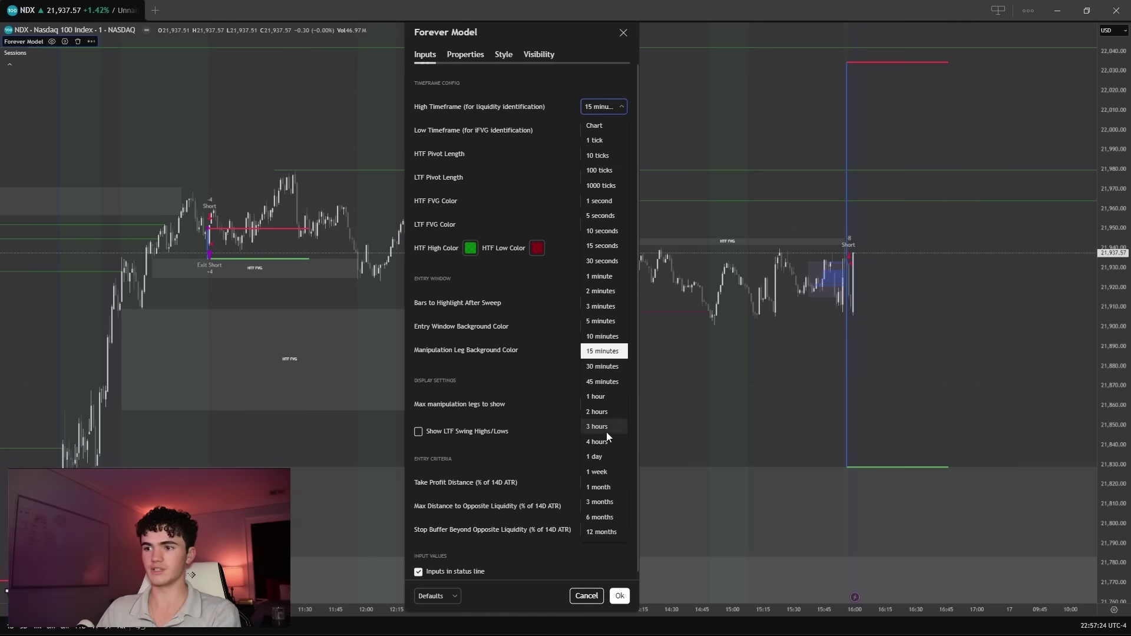
pyautogui.click(544, 103)
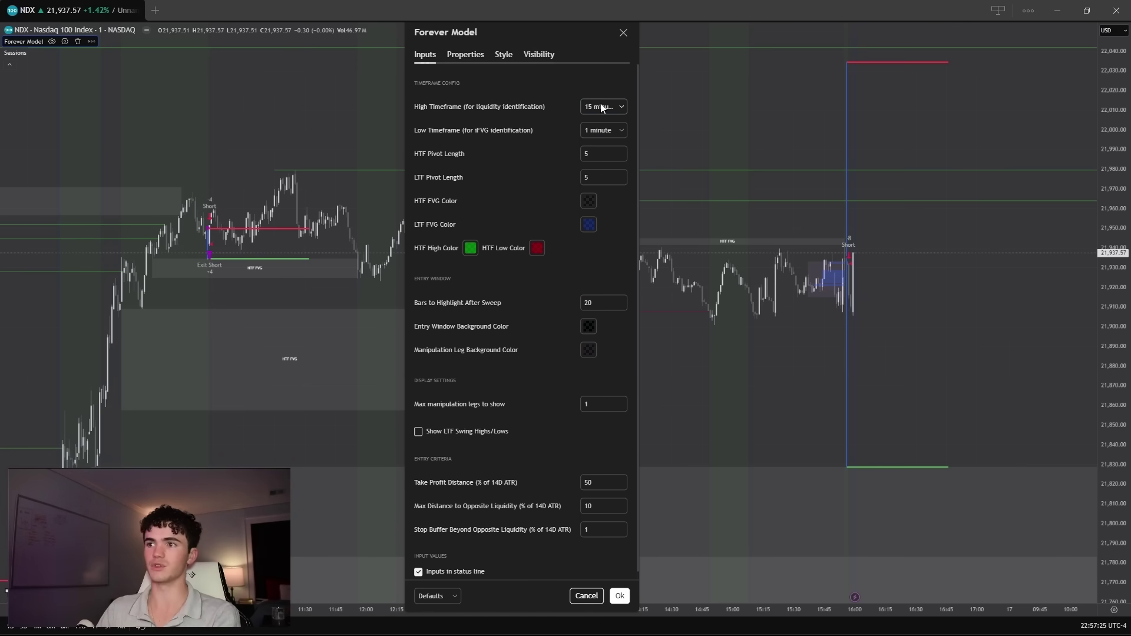
pyautogui.moveTo(568, 45); pyautogui.dragTo(727, 52)
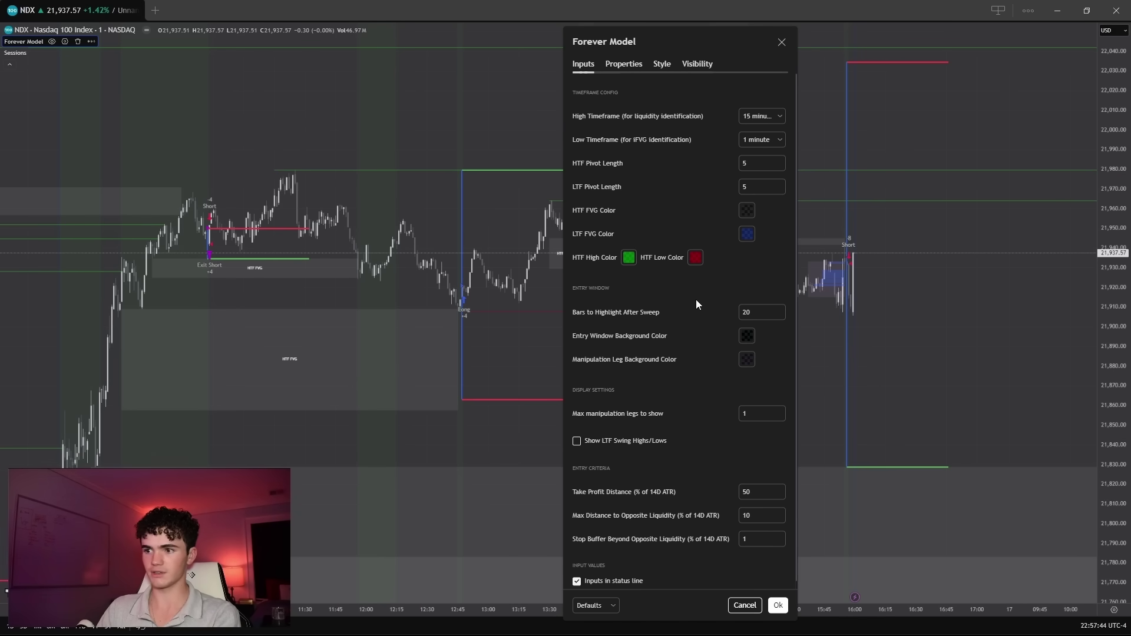
# Step: Set Max manipulation legs to show to 10, leaving Take Profit Distance at 50
pyautogui.scroll(-1, 696, 303)
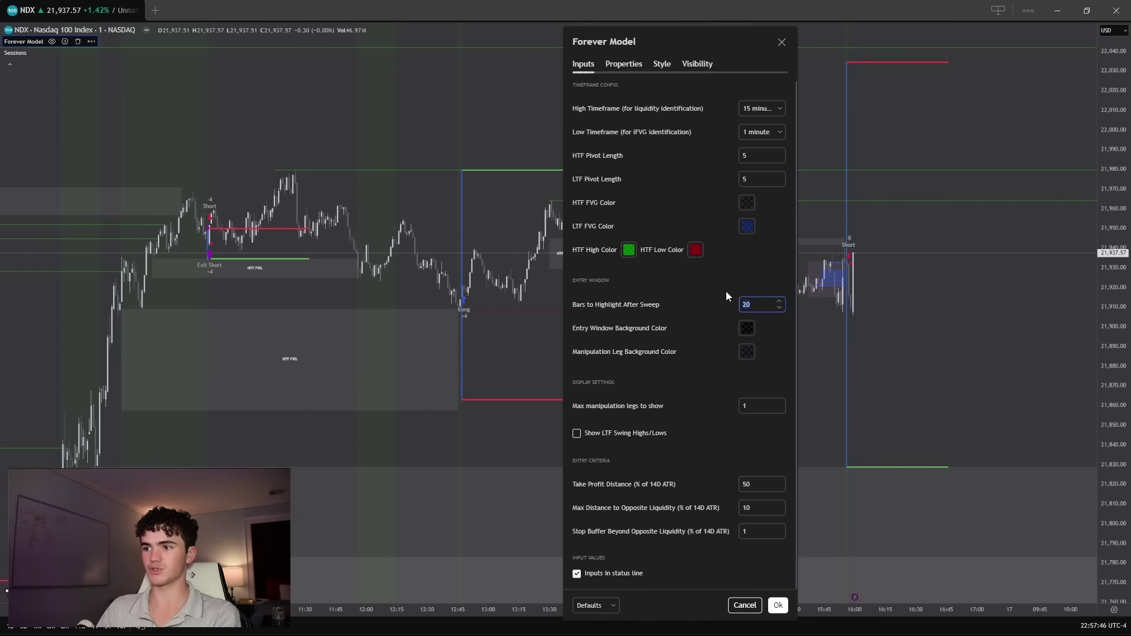
pyautogui.doubleClick(755, 306)
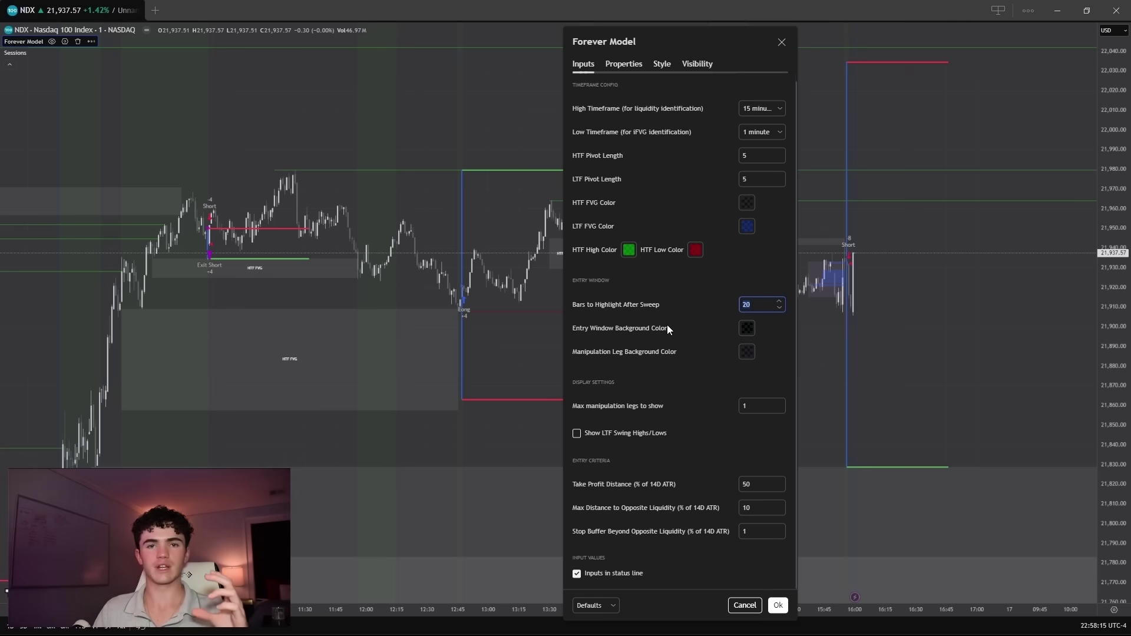
pyautogui.click(758, 409)
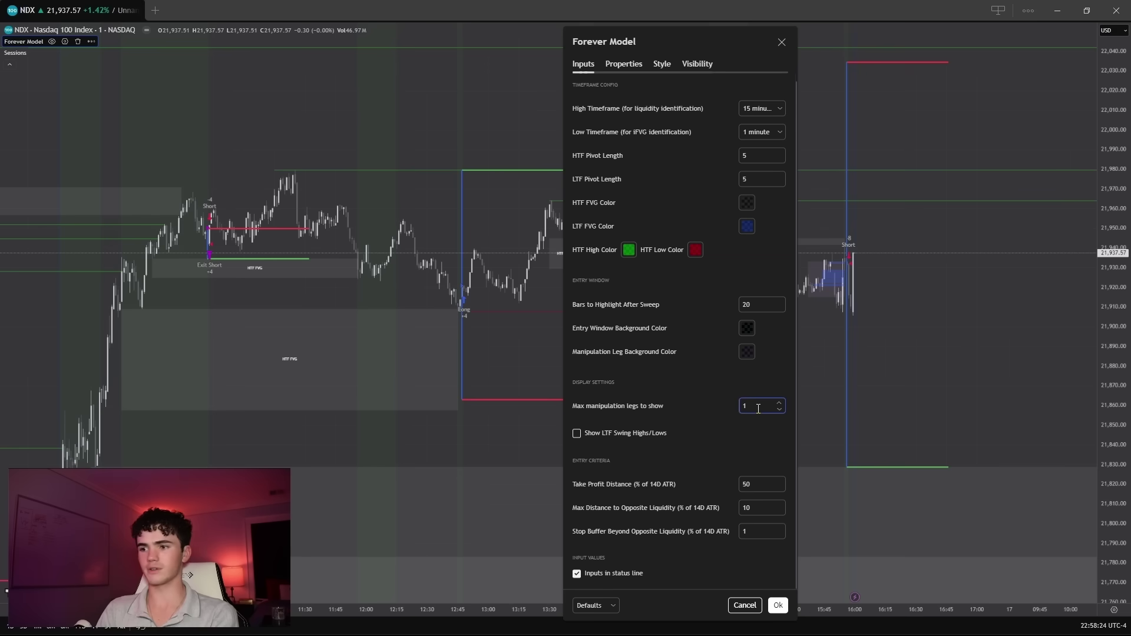
pyautogui.click(717, 388)
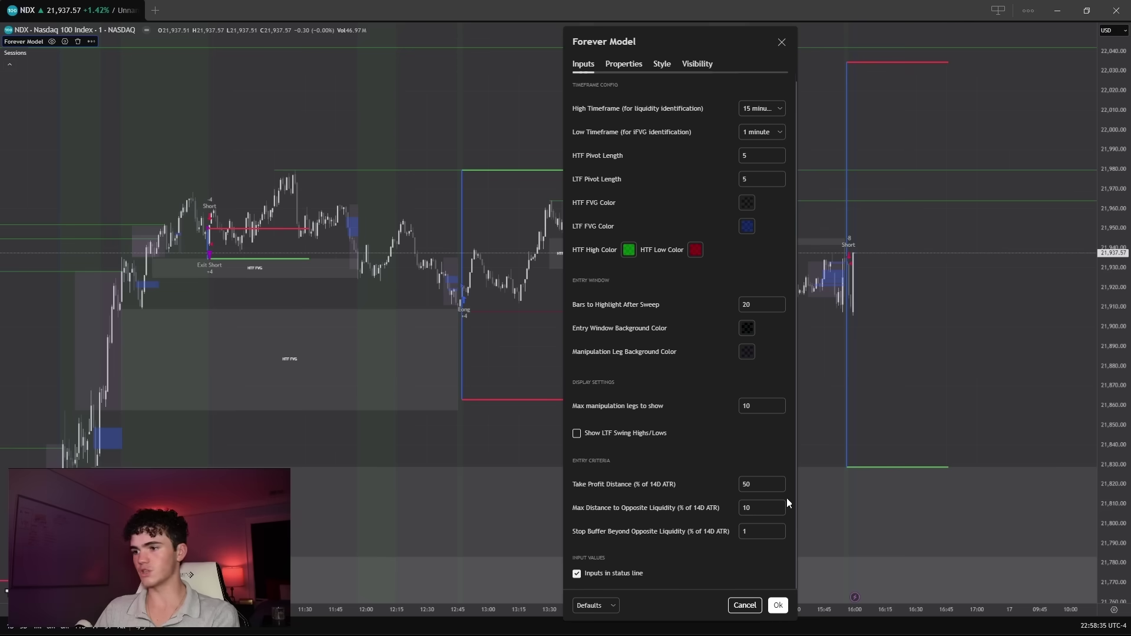
pyautogui.doubleClick(759, 484)
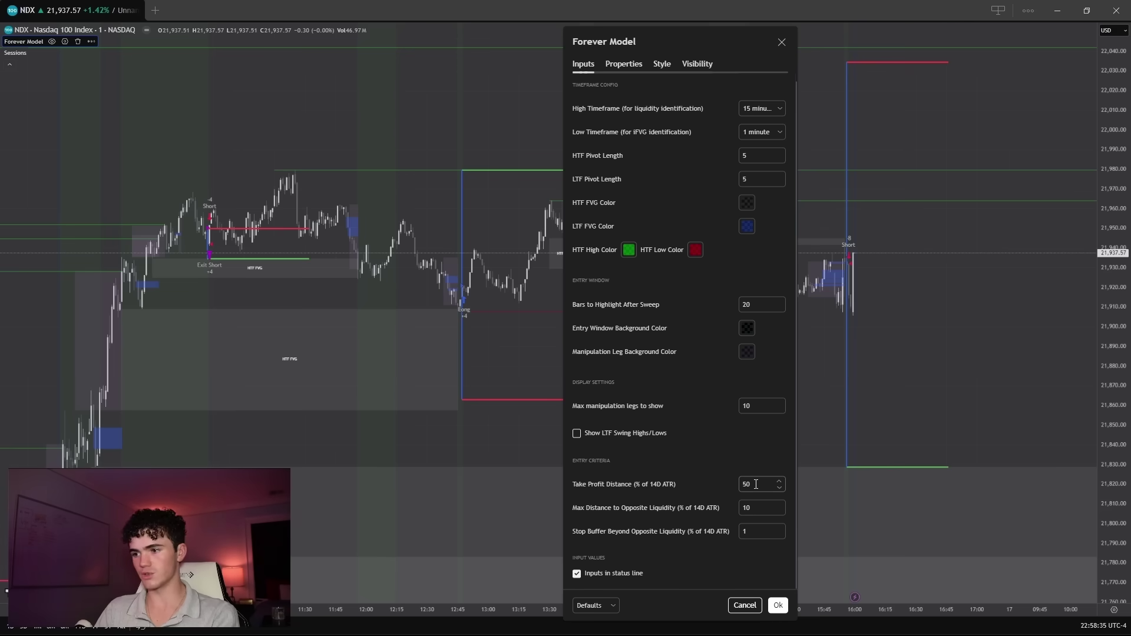
pyautogui.click(701, 481)
pyautogui.click(724, 486)
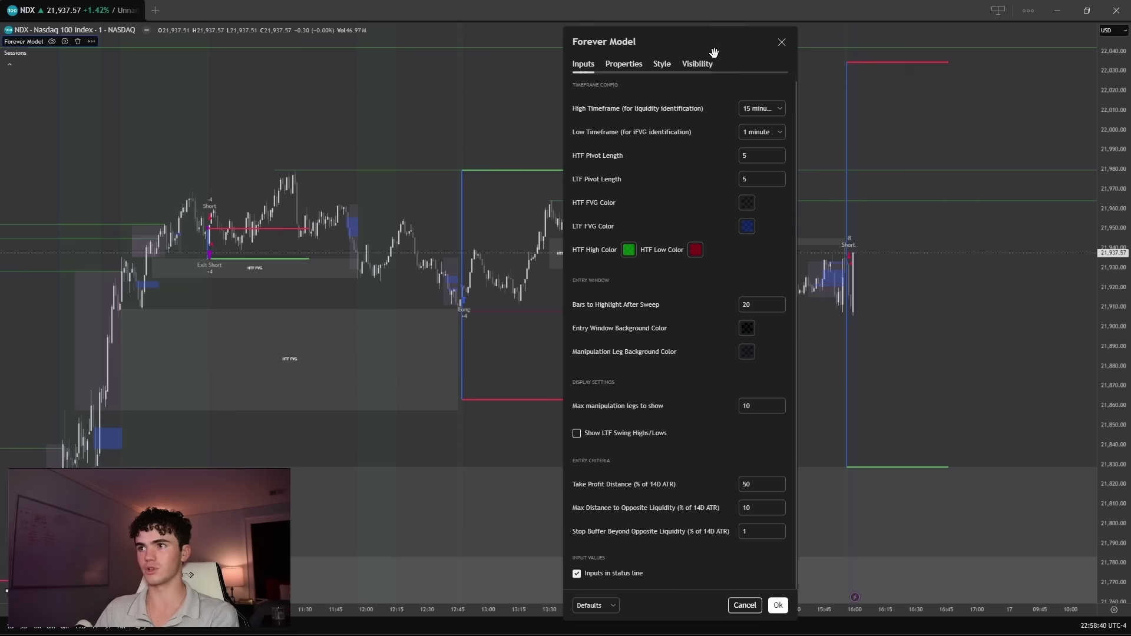
# Step: Review the Max Distance (10) and Stop Buffer inputs without changing them
pyautogui.moveTo(714, 53); pyautogui.dragTo(568, 58)
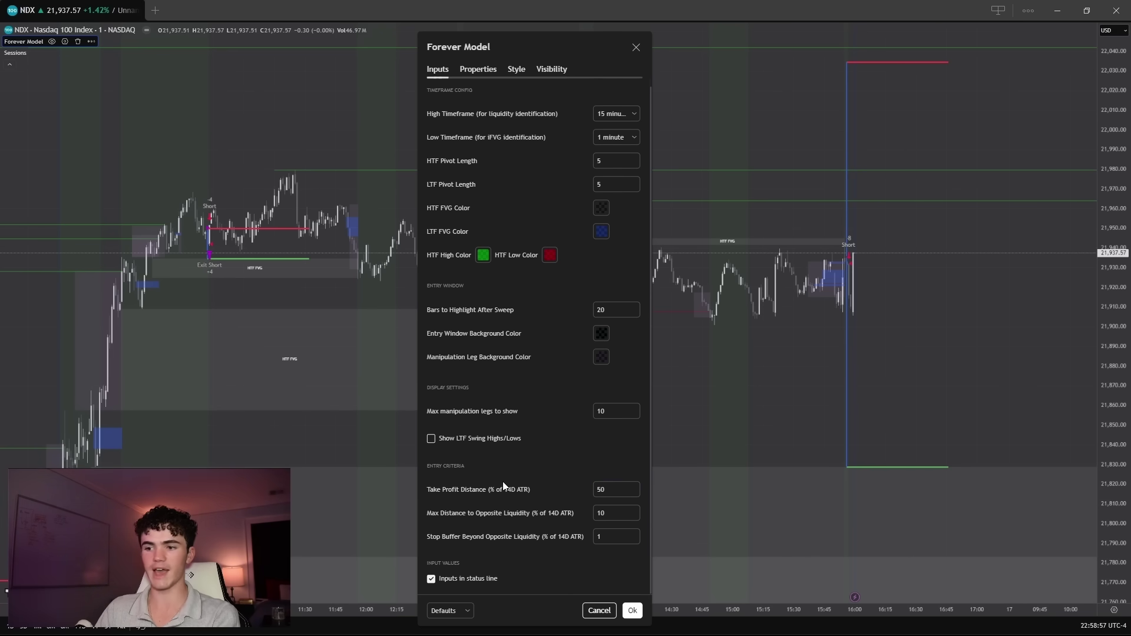
pyautogui.press('Tab')
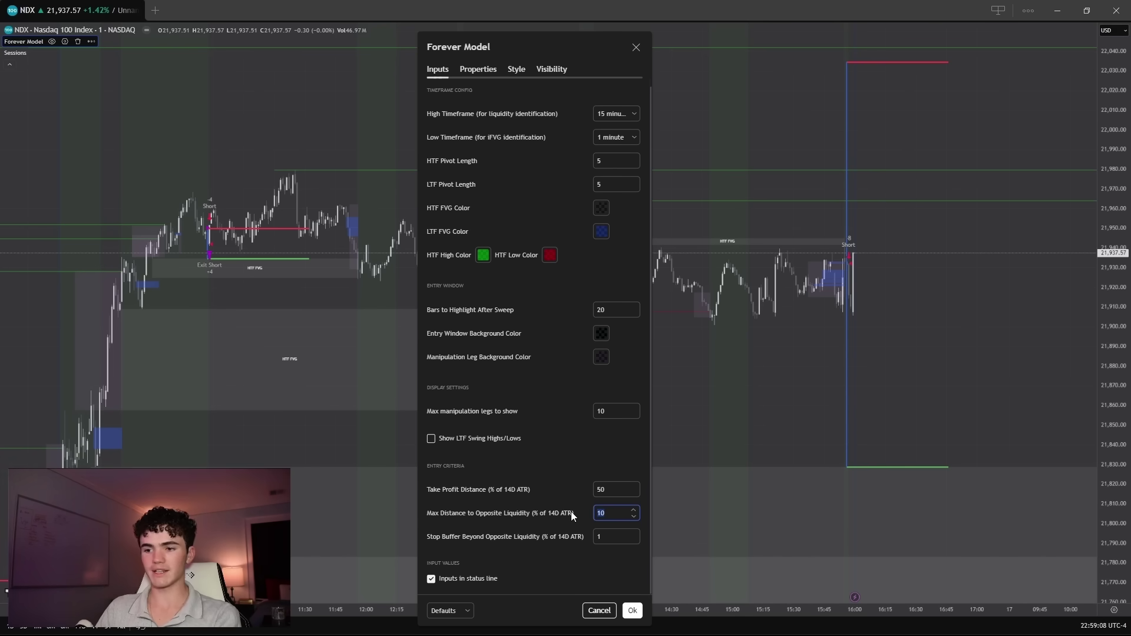
pyautogui.click(602, 522)
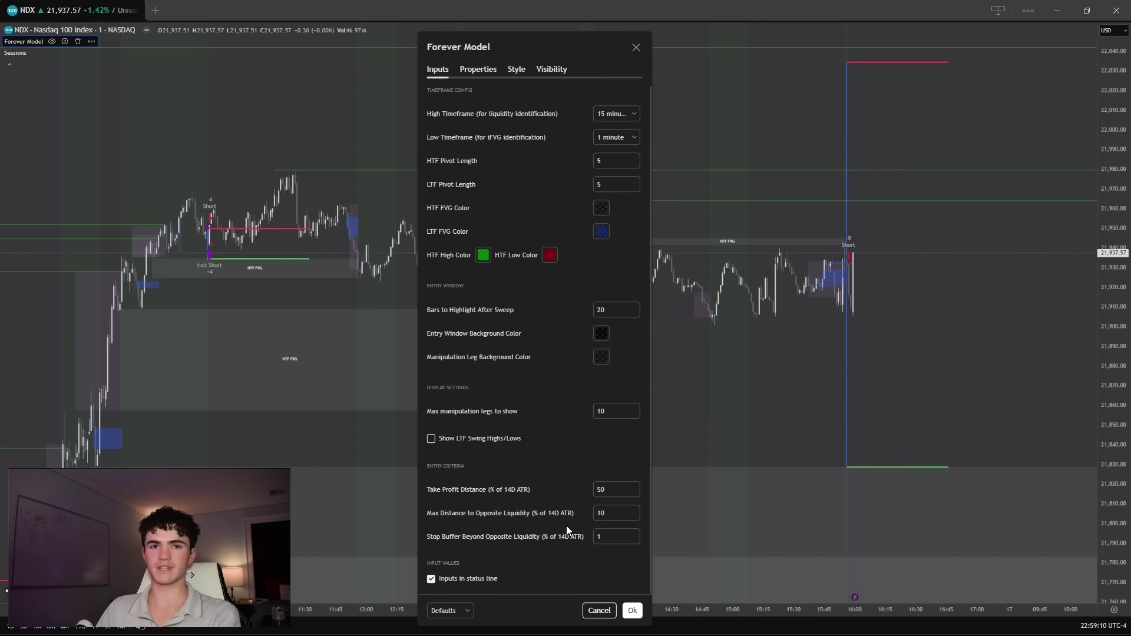
pyautogui.moveTo(619, 518); pyautogui.dragTo(589, 518)
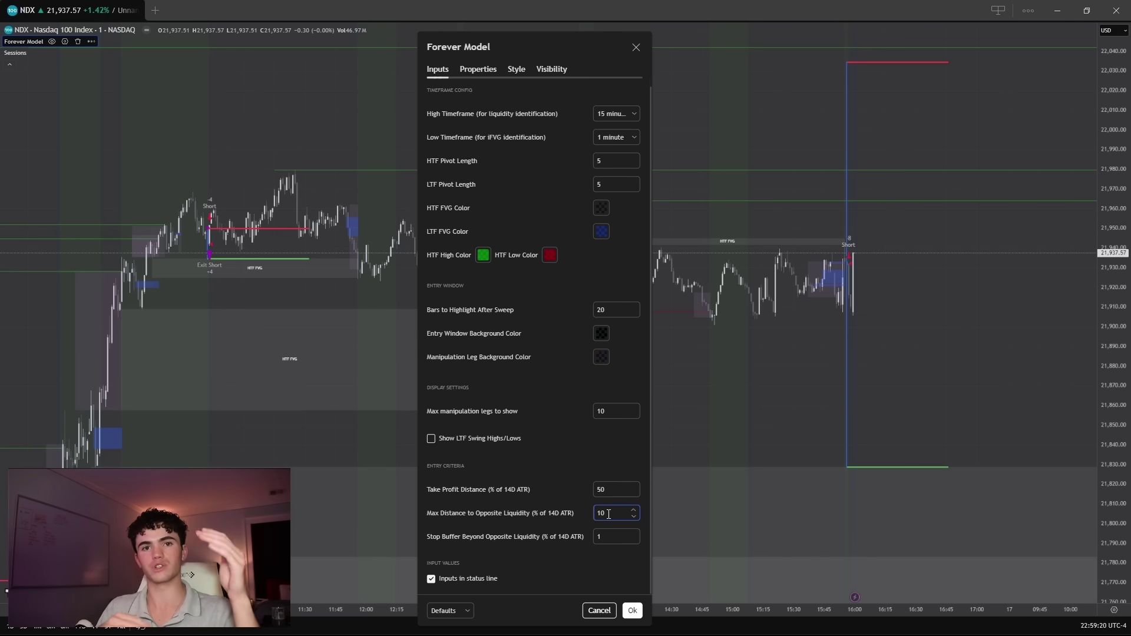
pyautogui.press('Tab')
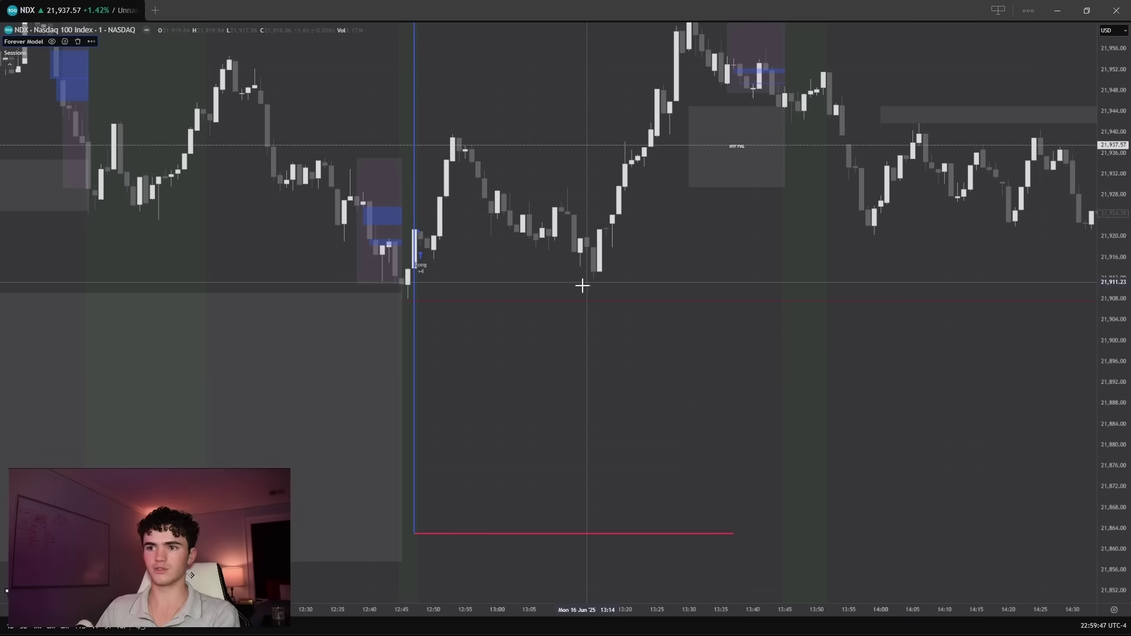
pyautogui.scroll(-8, 503, 321)
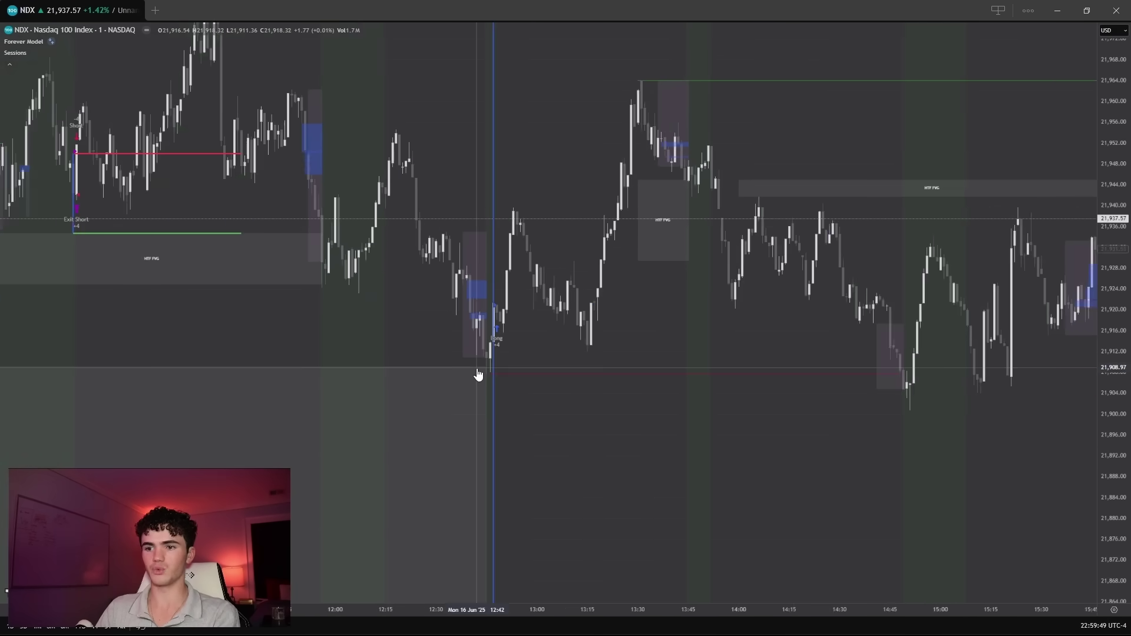
pyautogui.moveTo(1100, 202); pyautogui.dragTo(1083, 424)
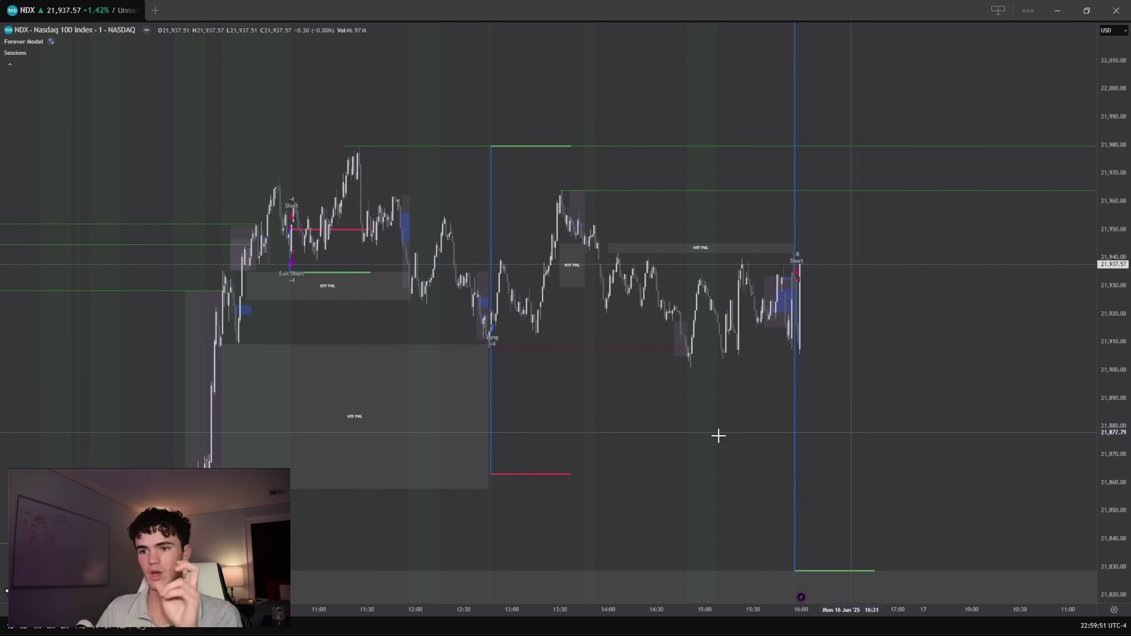
pyautogui.scroll(5, 492, 325)
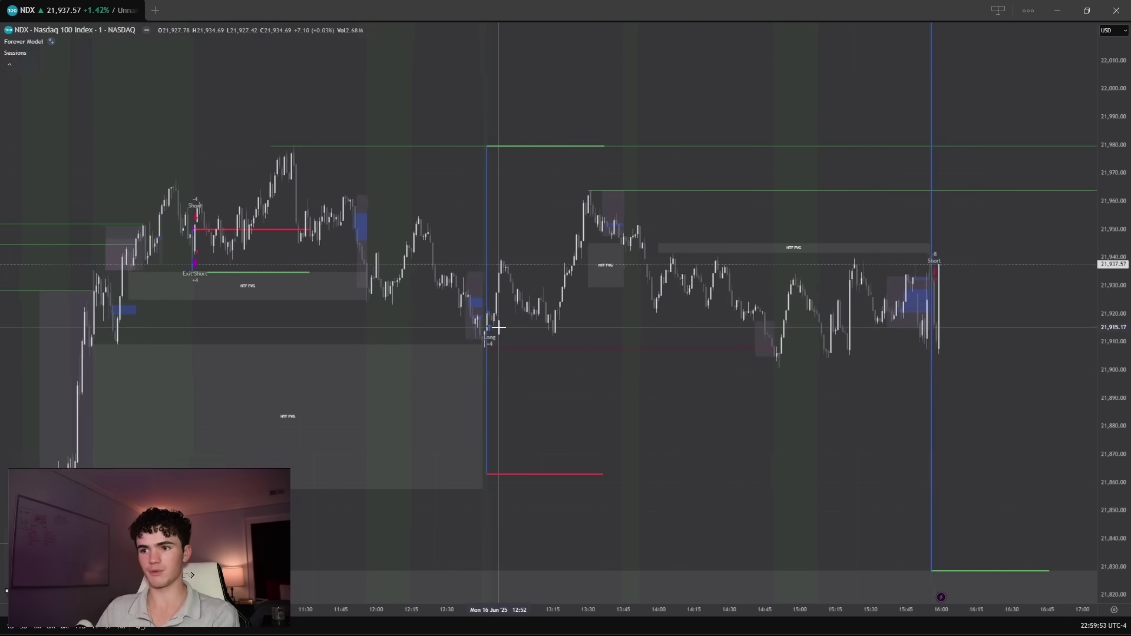
pyautogui.scroll(3, 1111, 356)
pyautogui.scroll(4, 662, 263)
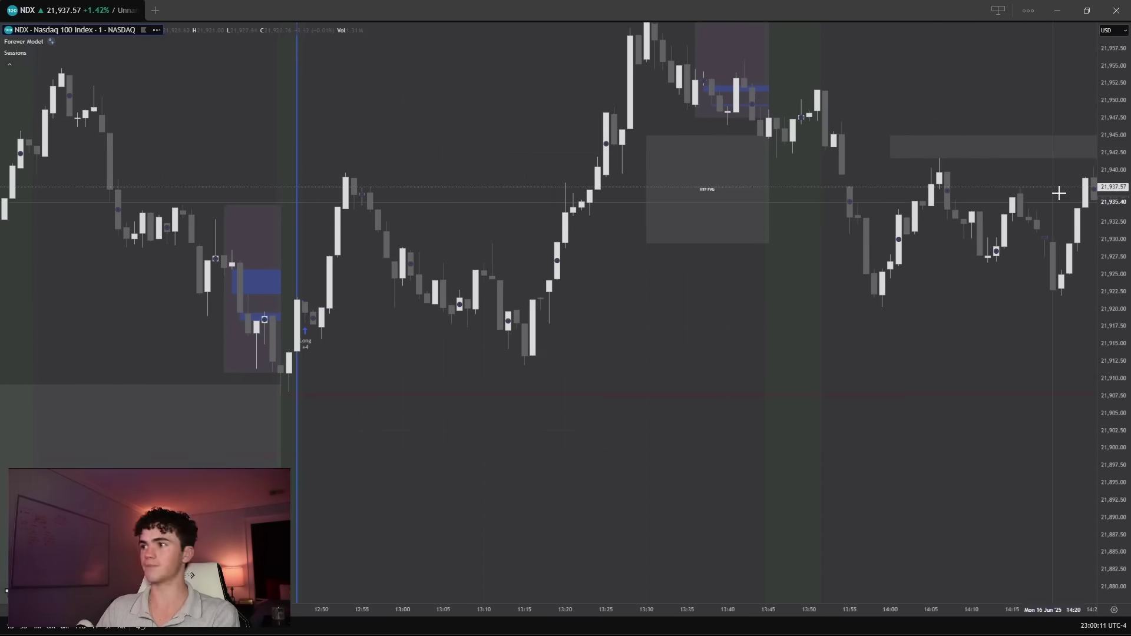
pyautogui.scroll(-5, 331, 194)
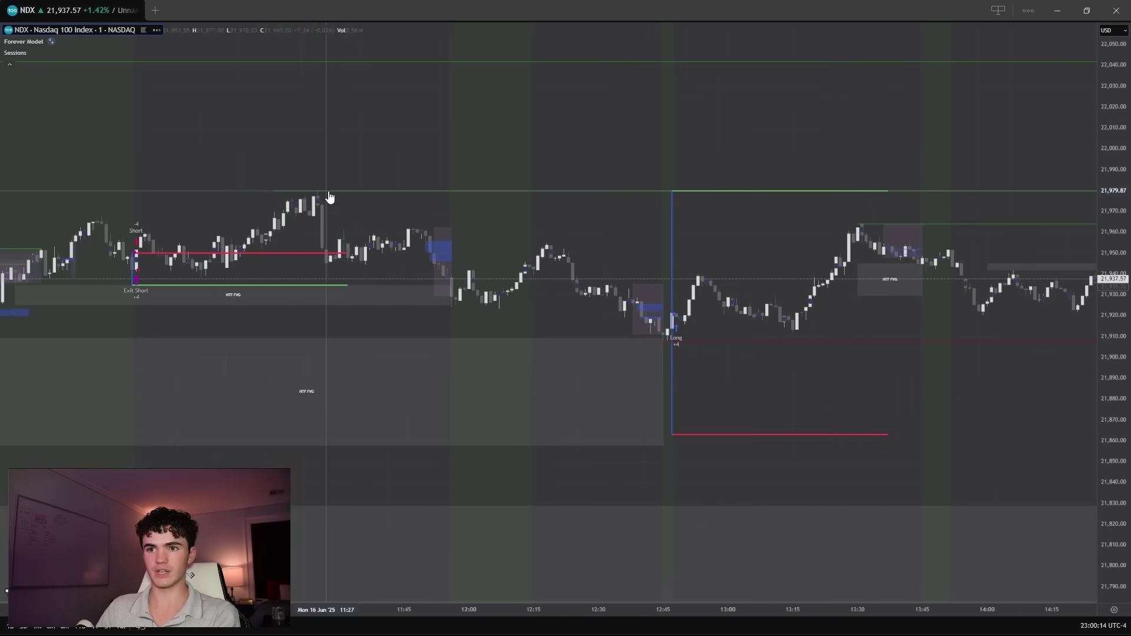
pyautogui.moveTo(330, 194); pyautogui.dragTo(551, 216)
pyautogui.moveTo(753, 229); pyautogui.dragTo(499, 202)
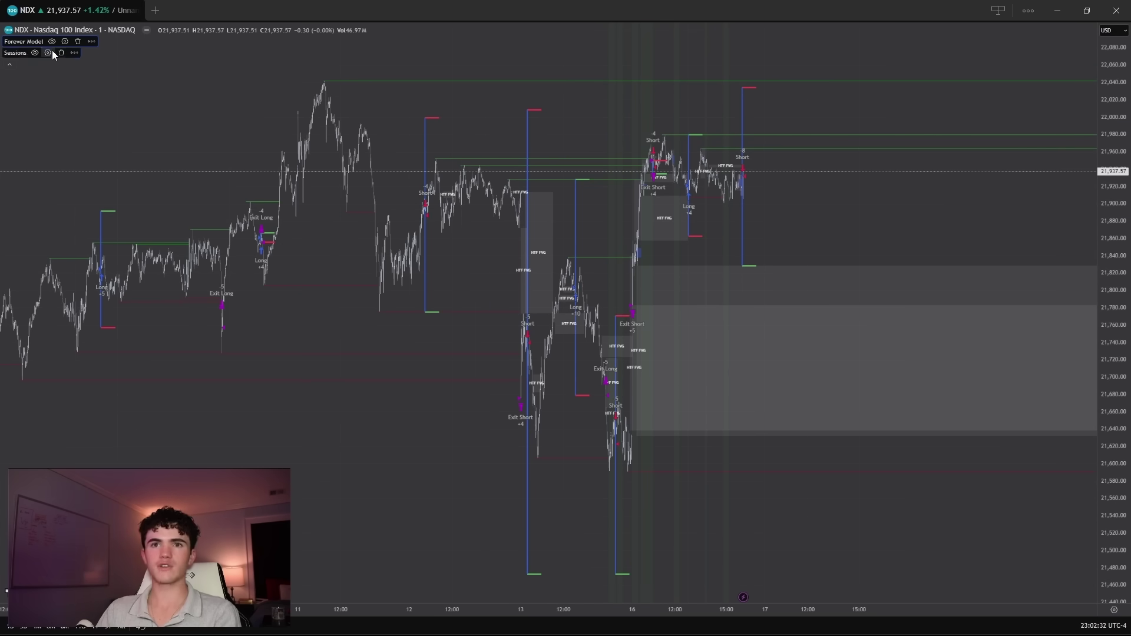
# Step: Review the strategy Properties for initial capital and order size, then close them
pyautogui.click(64, 41)
pyautogui.moveTo(553, 101); pyautogui.dragTo(546, 79)
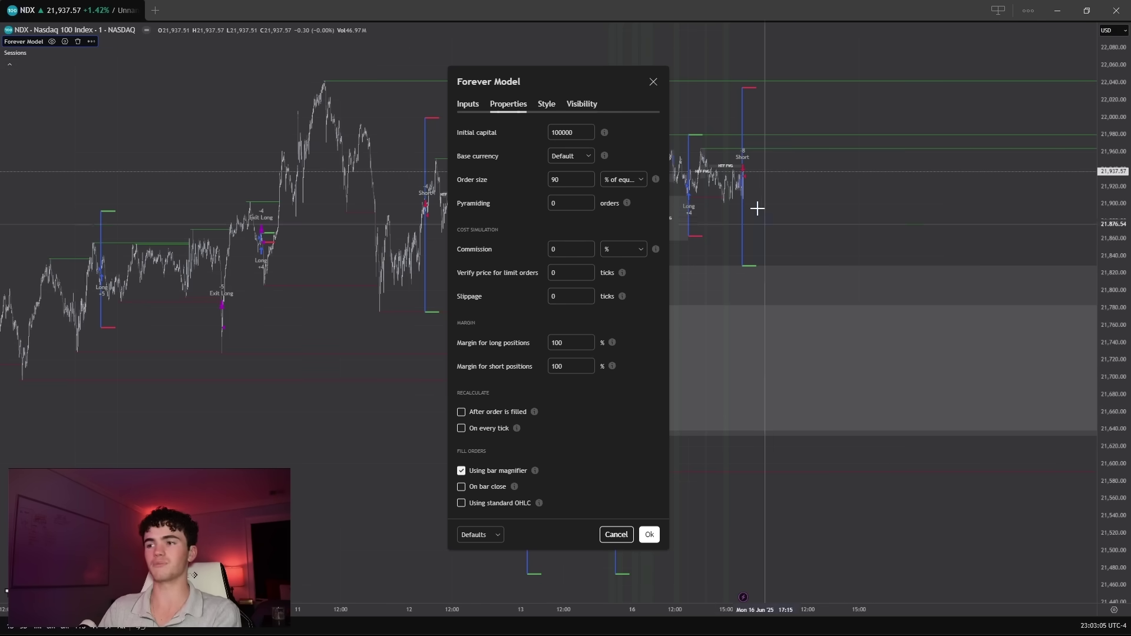
pyautogui.press('Escape')
# Step: Measure the move after the latest short and expand the deep backtesting report full screen
pyautogui.keyDown('shift'); pyautogui.click(753, 181); pyautogui.keyUp('shift')
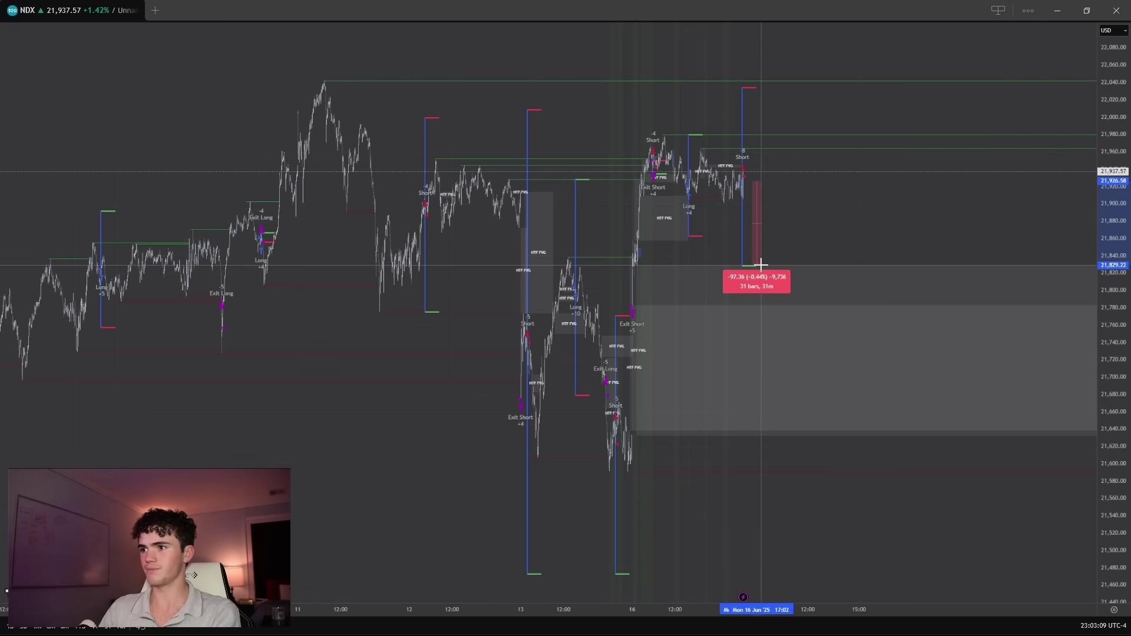
pyautogui.press('Escape')
pyautogui.click(62, 43)
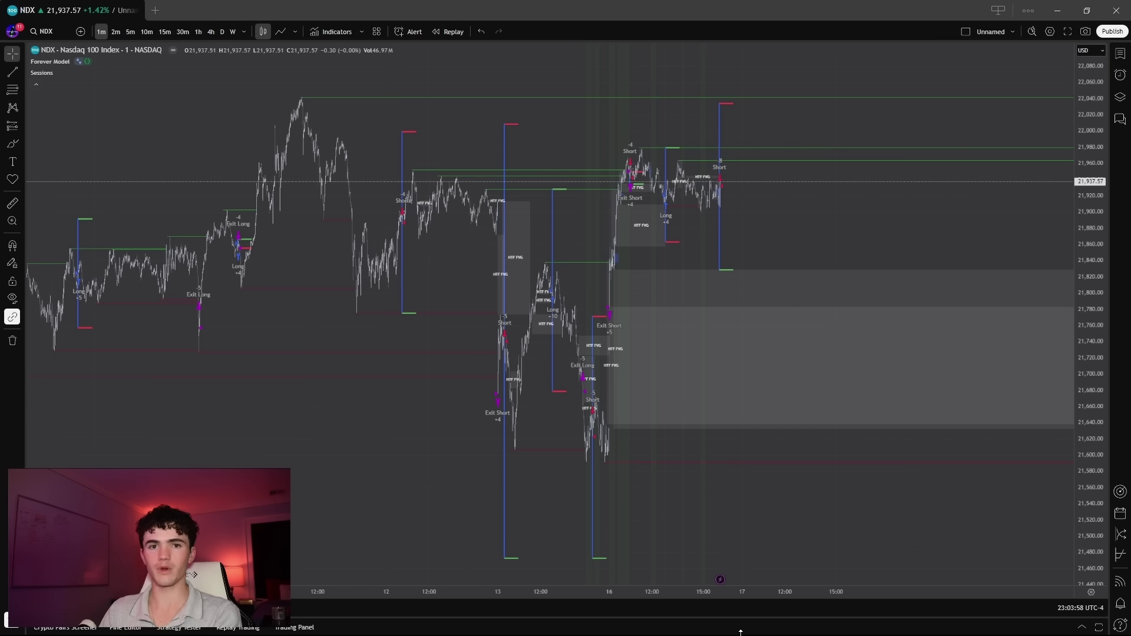
pyautogui.moveTo(740, 632); pyautogui.dragTo(762, 5)
# Step: Set the Strategy Tester start date to 2015-01-01 and generate the deep backtest
pyautogui.click(522, 51)
pyautogui.click(529, 73)
pyautogui.click(527, 74)
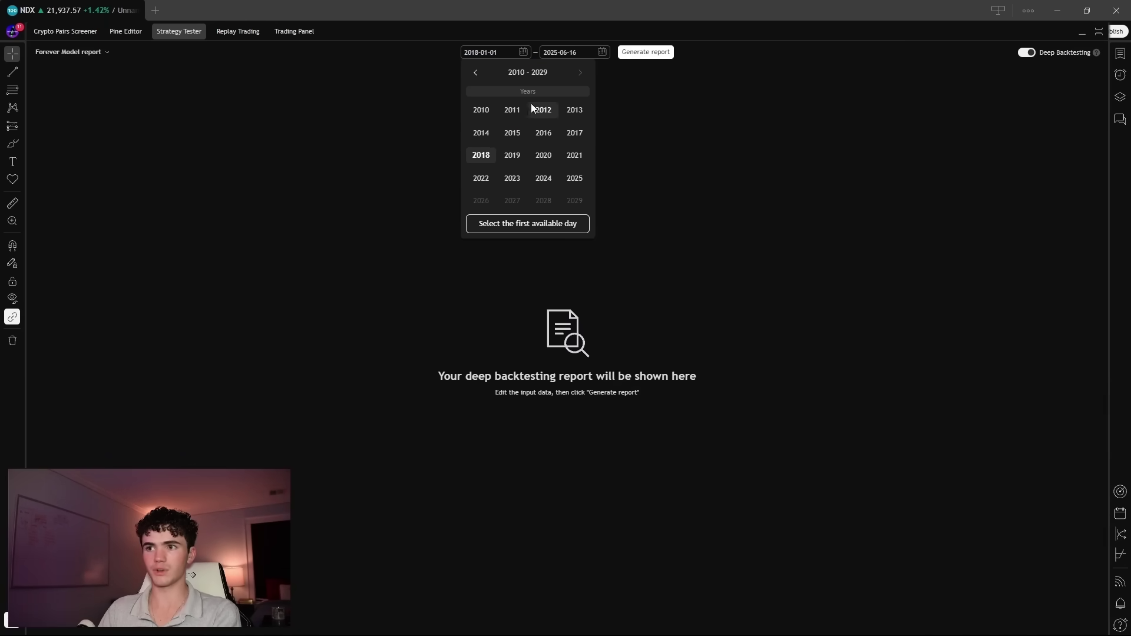
pyautogui.click(512, 133)
pyautogui.click(484, 111)
pyautogui.click(534, 109)
pyautogui.click(645, 53)
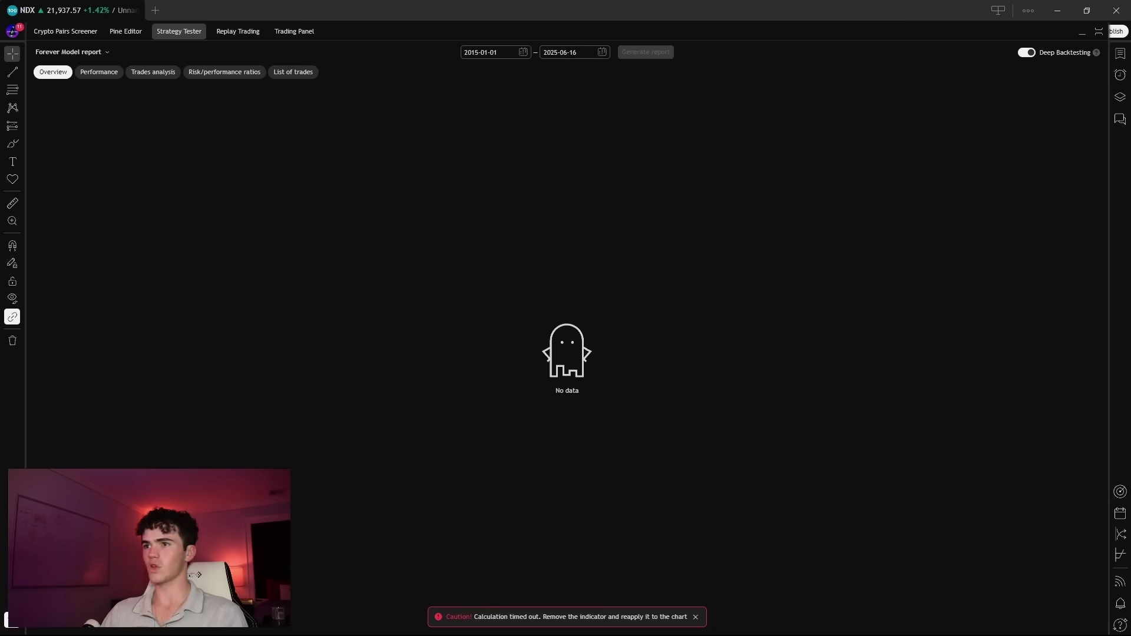
# Step: Change the start date to 2018-01-01 and regenerate the deep backtest report
pyautogui.click(523, 52)
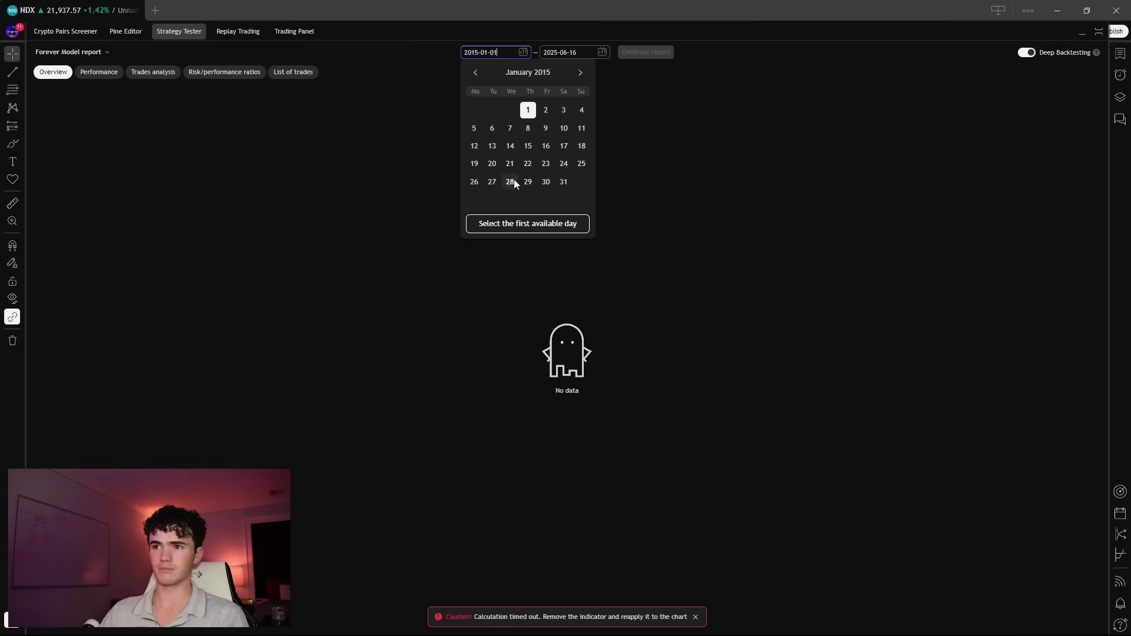
pyautogui.click(536, 74)
pyautogui.click(538, 74)
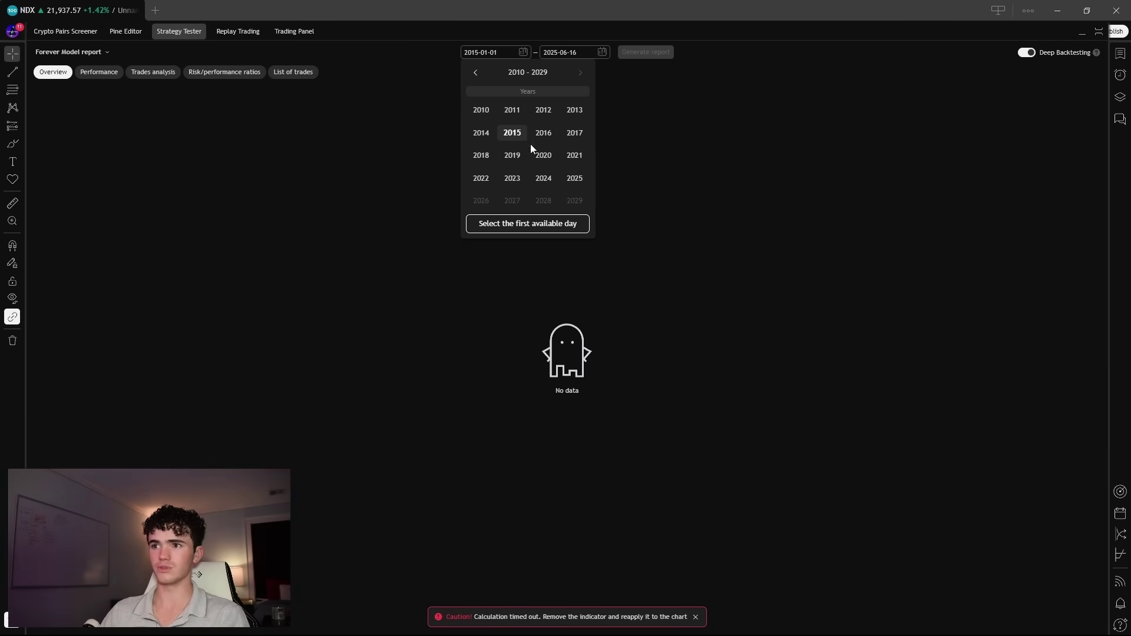
pyautogui.click(481, 155)
pyautogui.click(486, 111)
pyautogui.click(486, 110)
pyautogui.click(646, 51)
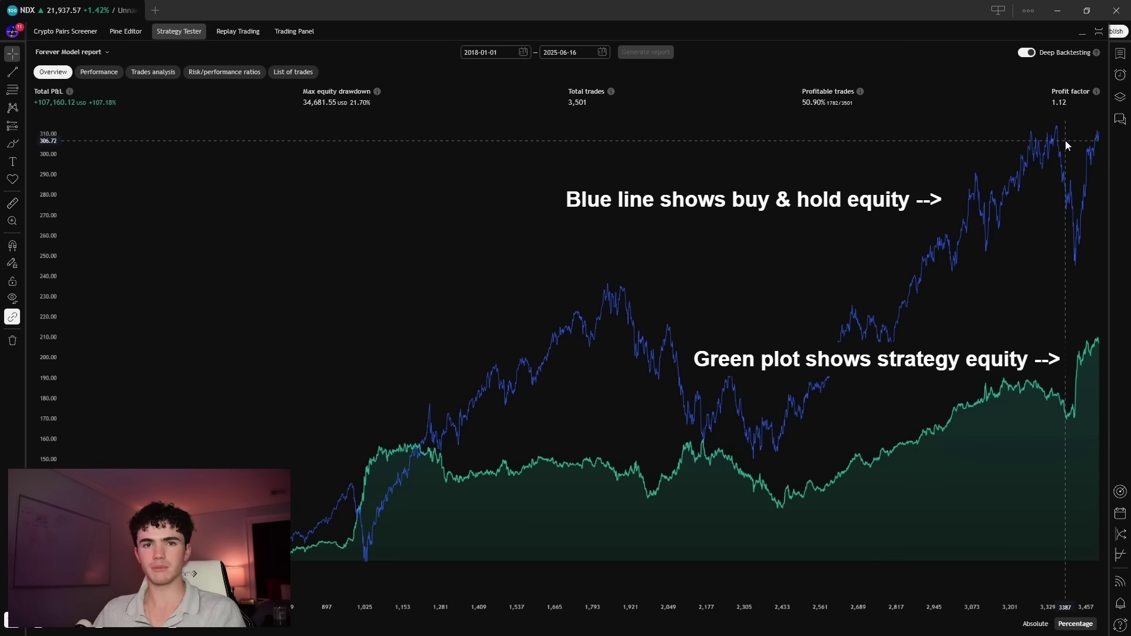
# Step: Show the Risk/performance ratios and highlight the 0.165 Sharpe ratio value
pyautogui.click(224, 72)
pyautogui.doubleClick(443, 115)
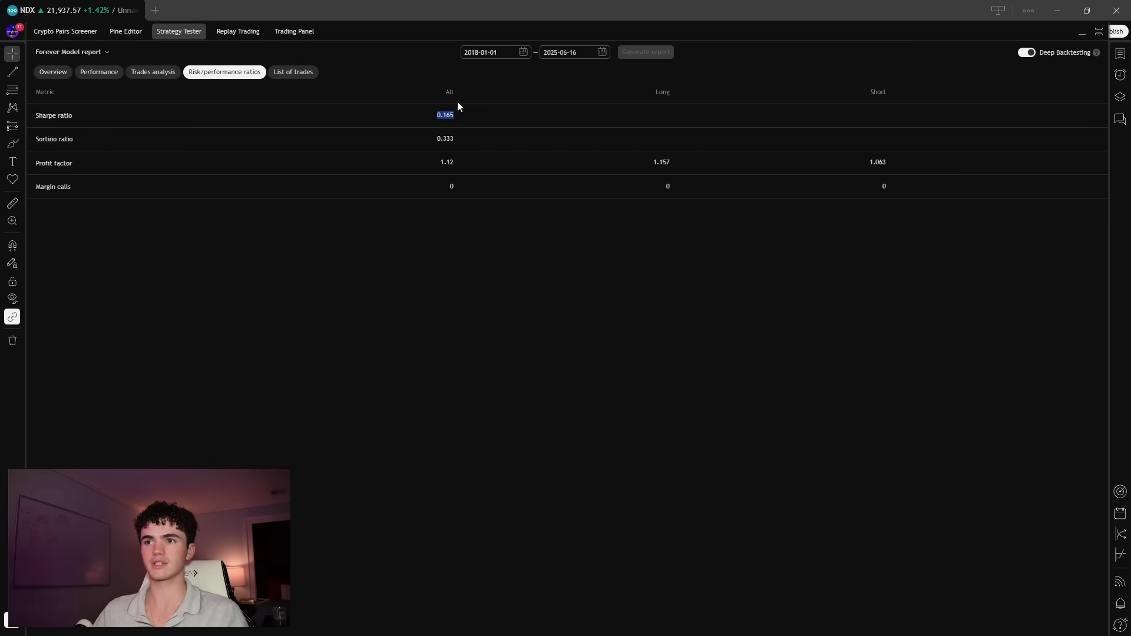
pyautogui.click(442, 116)
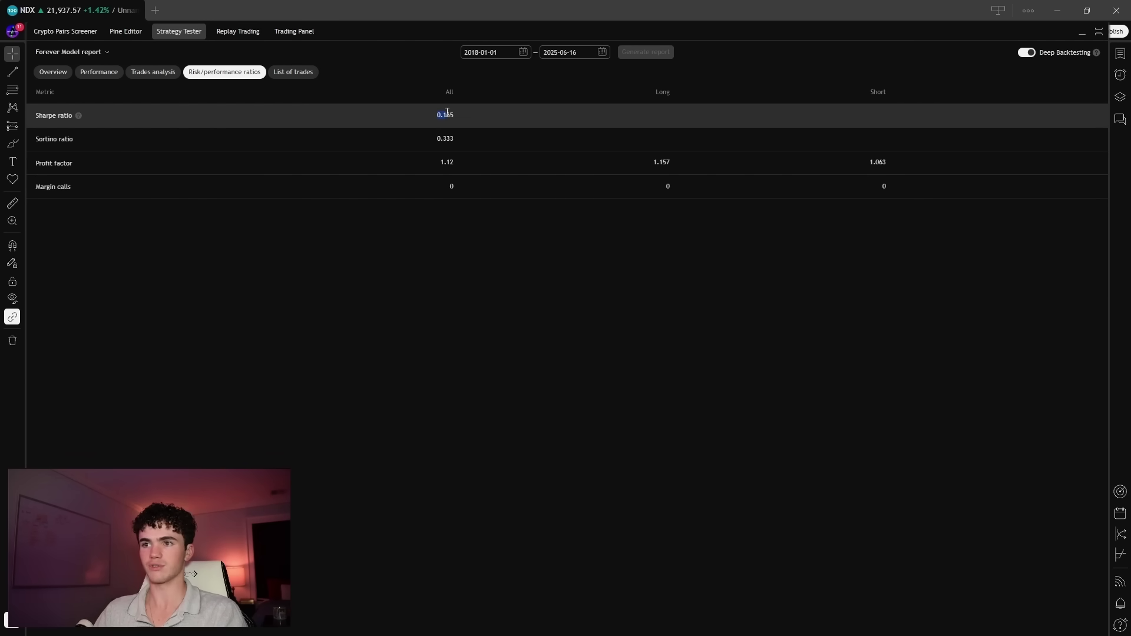
pyautogui.moveTo(433, 115); pyautogui.dragTo(453, 115)
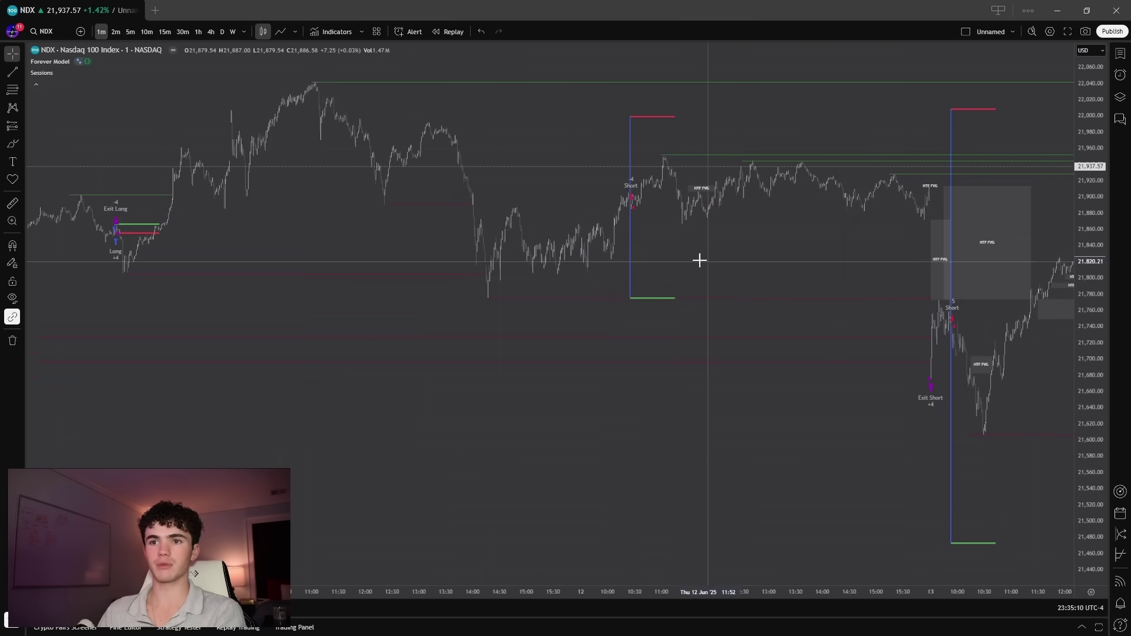
# Step: Pan to the June 3 trade and draw a long-position box from its entry to its exit
pyautogui.moveTo(676, 259); pyautogui.dragTo(648, 360)
pyautogui.moveTo(391, 409); pyautogui.dragTo(665, 353)
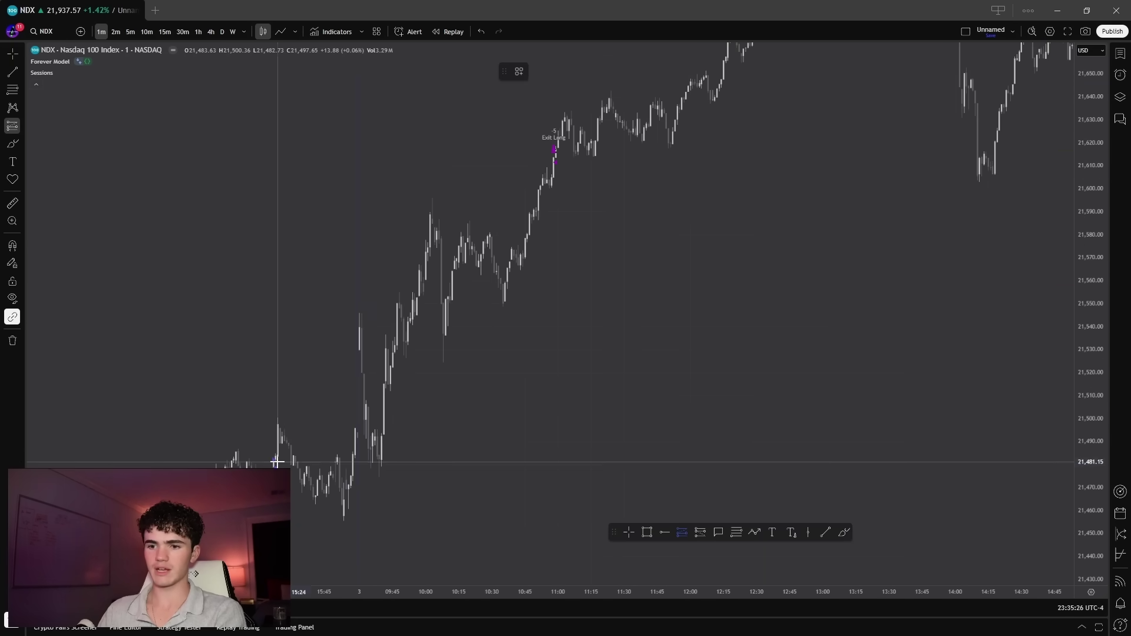
pyautogui.click(273, 462)
pyautogui.scroll(2, 641, 269)
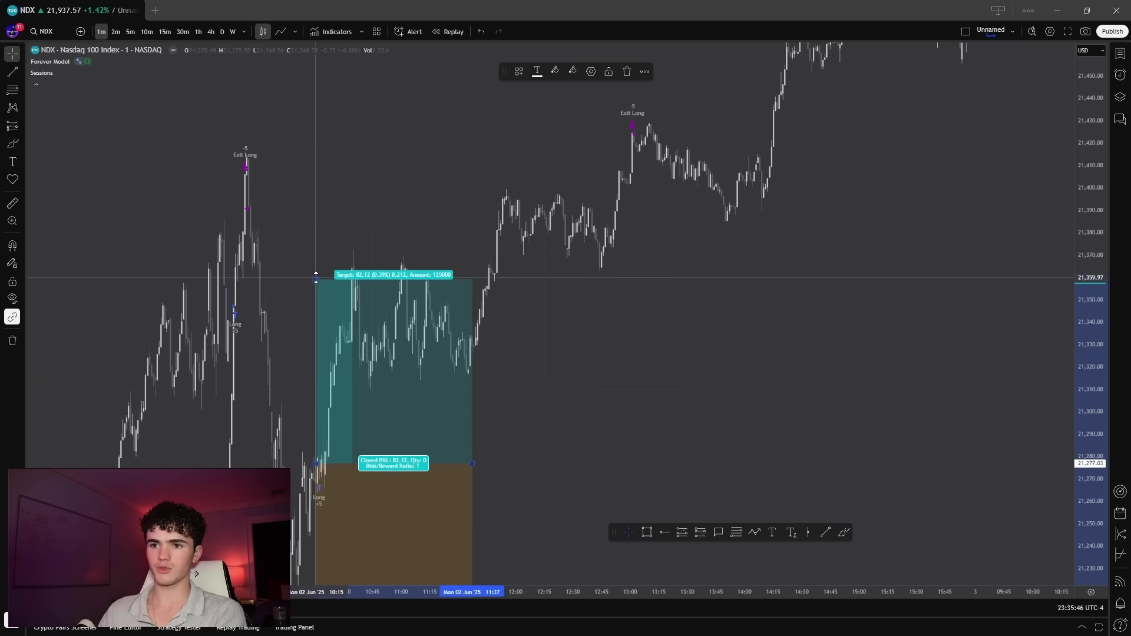
pyautogui.moveTo(472, 462); pyautogui.dragTo(653, 463)
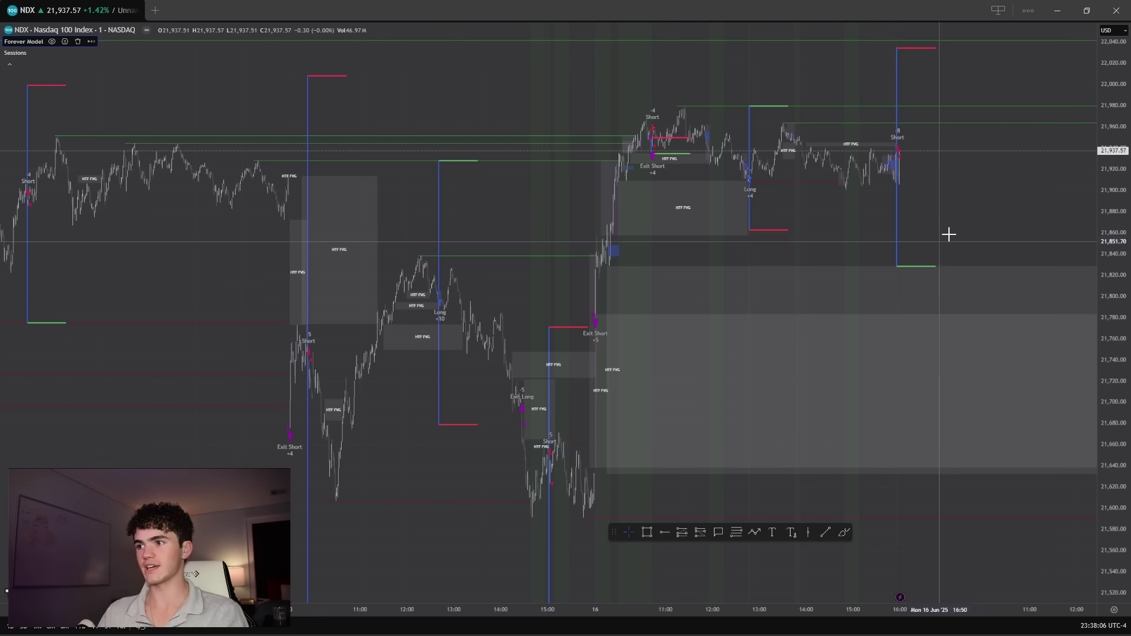
# Step: Pan to the June 10–16 trades and widen the price range to fit them all
pyautogui.moveTo(949, 234); pyautogui.dragTo(803, 240)
pyautogui.scroll(-5, 384, 303)
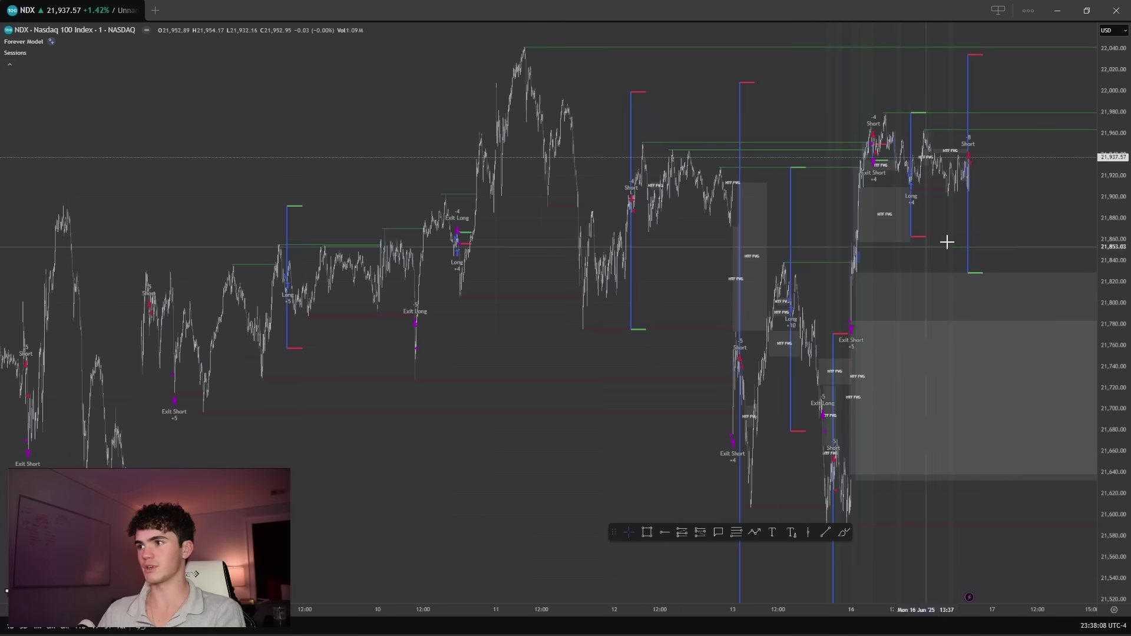
pyautogui.moveTo(980, 239); pyautogui.dragTo(823, 441)
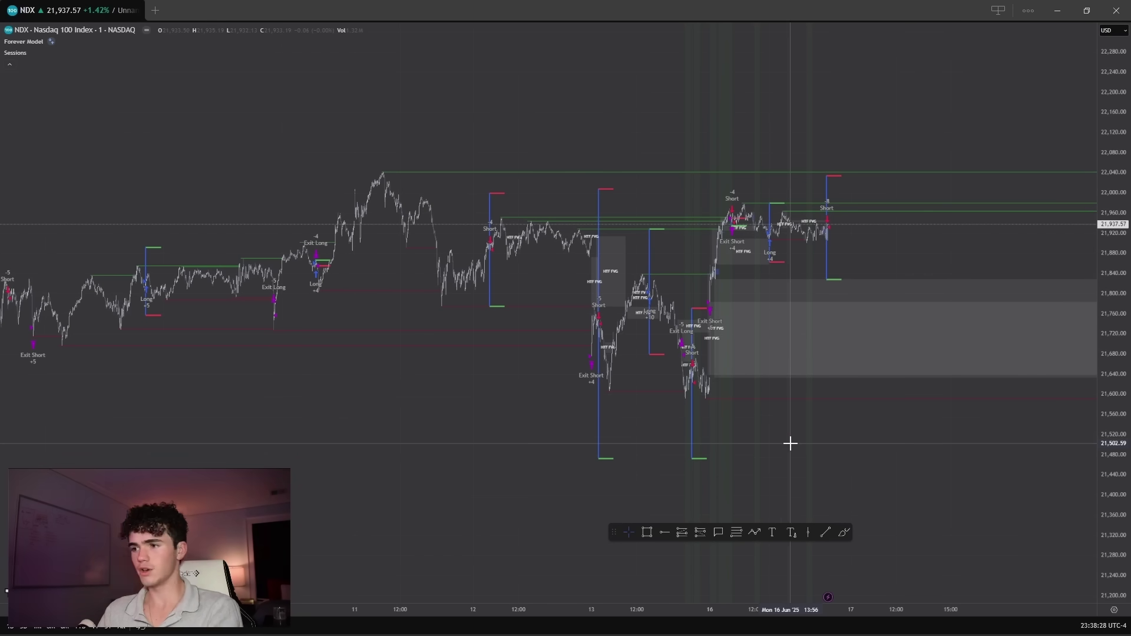